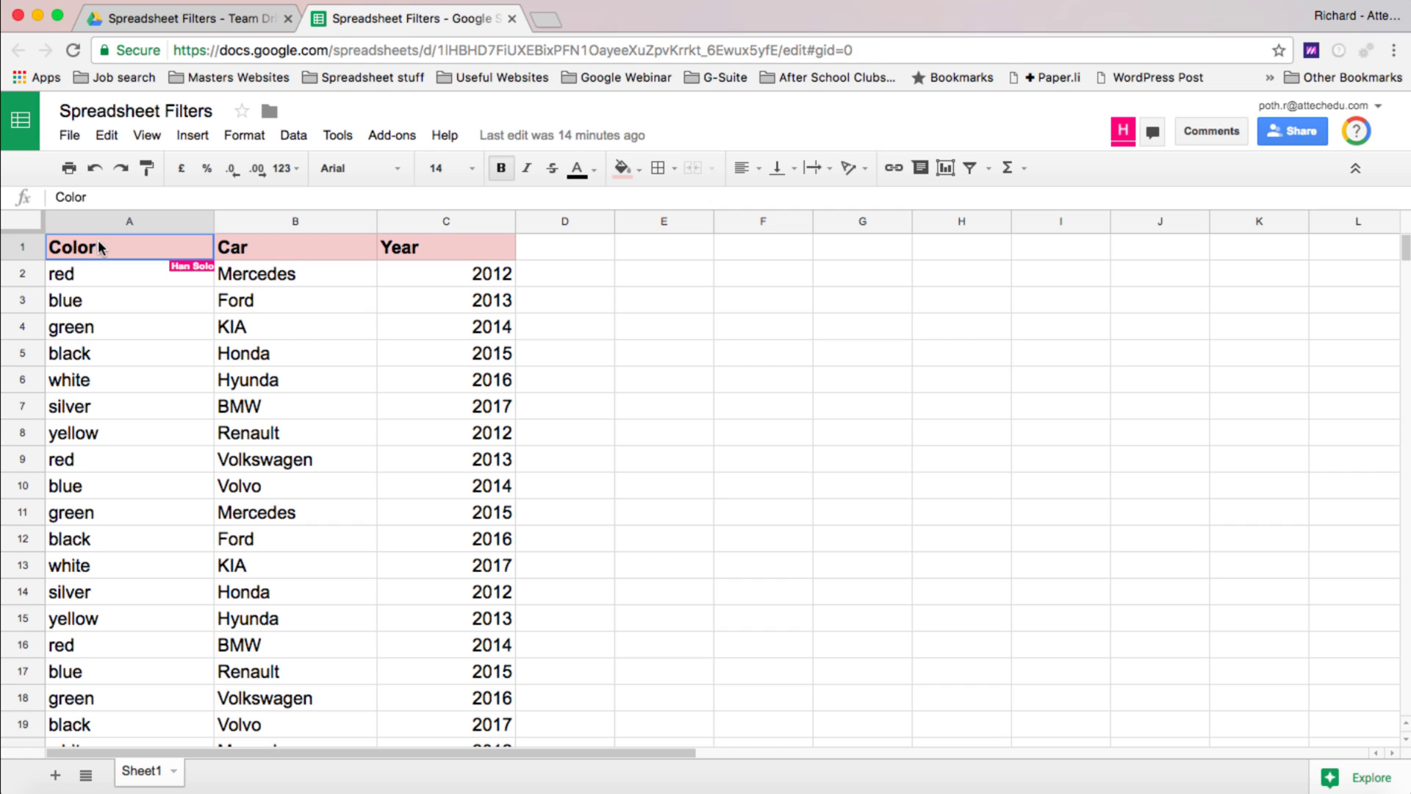
# Step: Select the Color, Car and Year header cells A1 through C1
pyautogui.moveTo(101, 247); pyautogui.dragTo(421, 248)
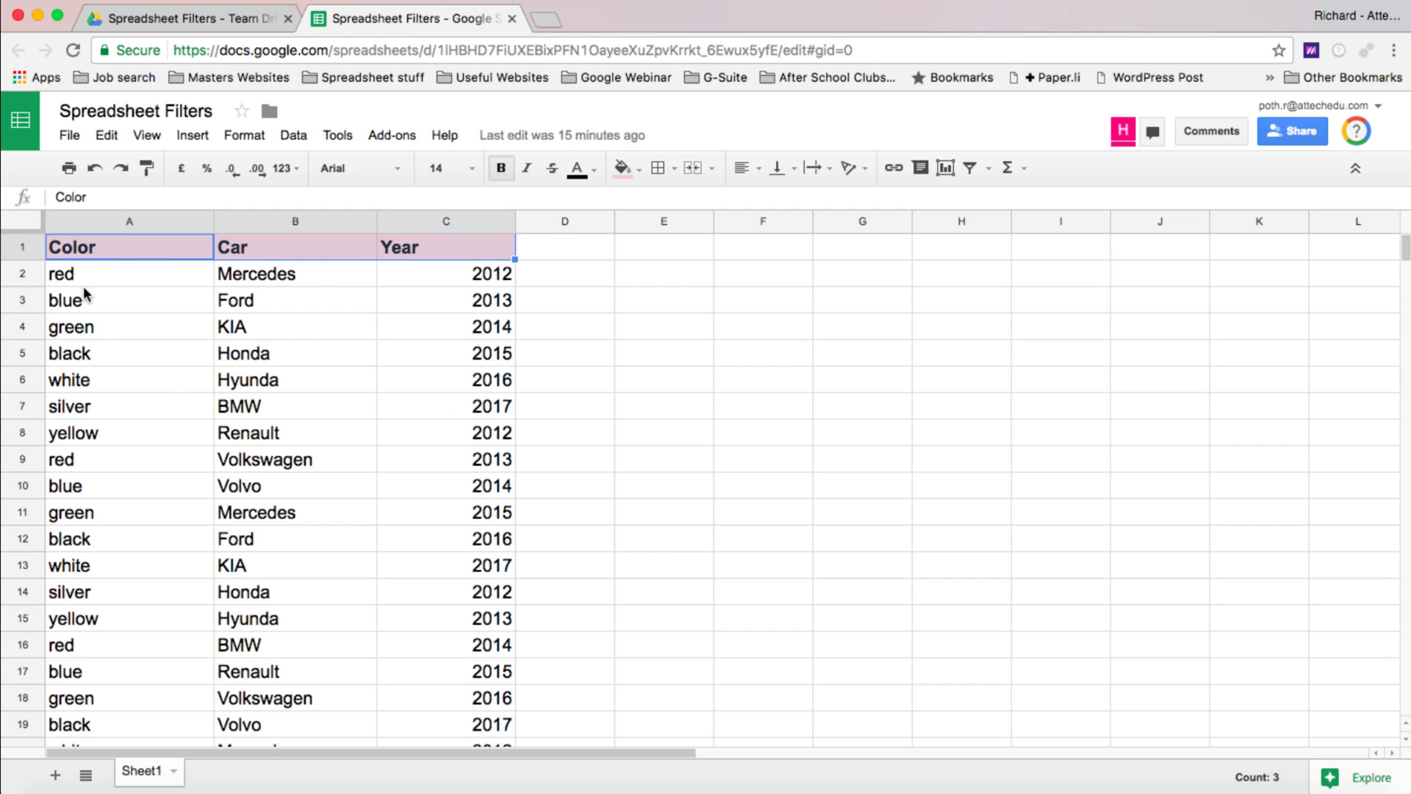
# Step: Turn on a filter for the header row and limit the Color column to blue only
pyautogui.click(292, 134)
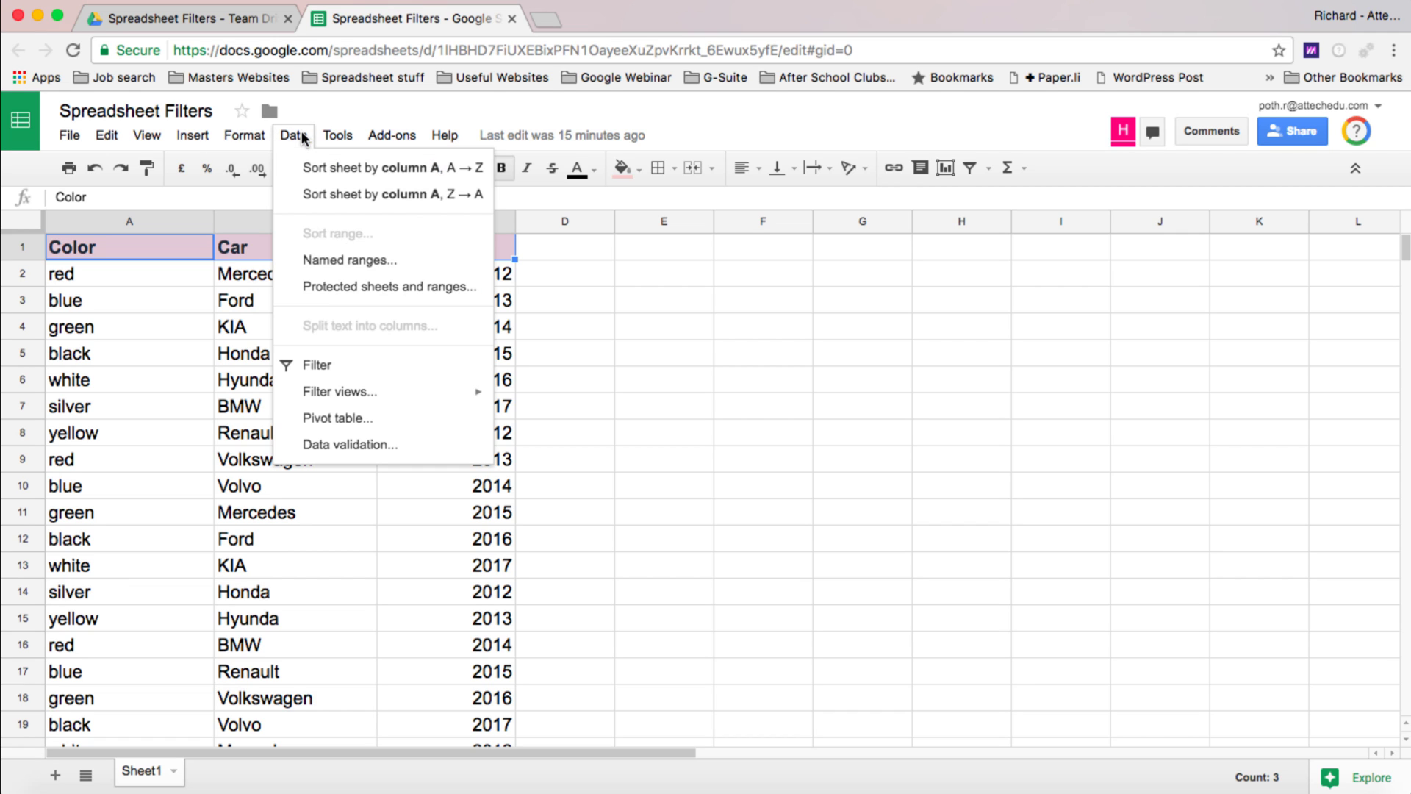
pyautogui.click(352, 370)
pyautogui.click(170, 373)
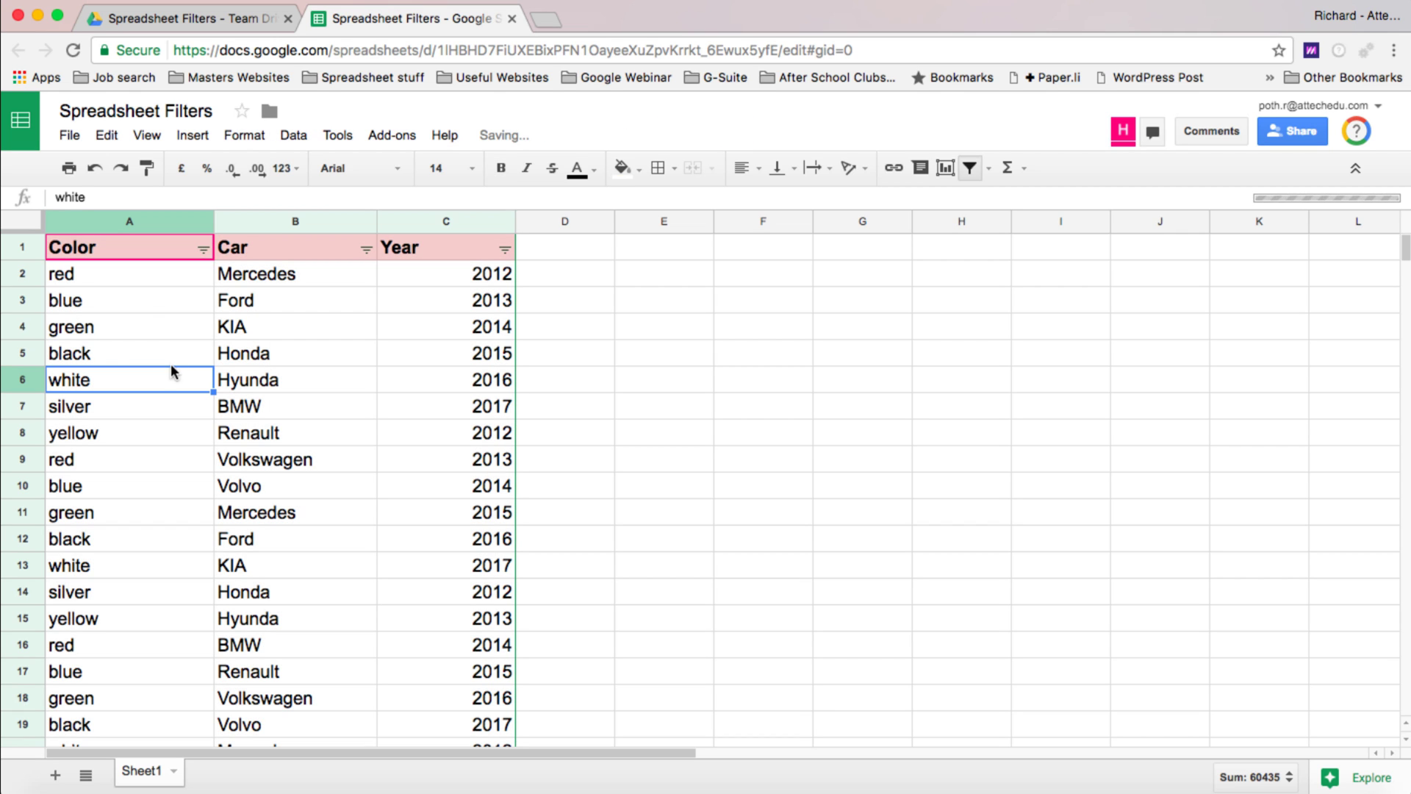
pyautogui.click(203, 251)
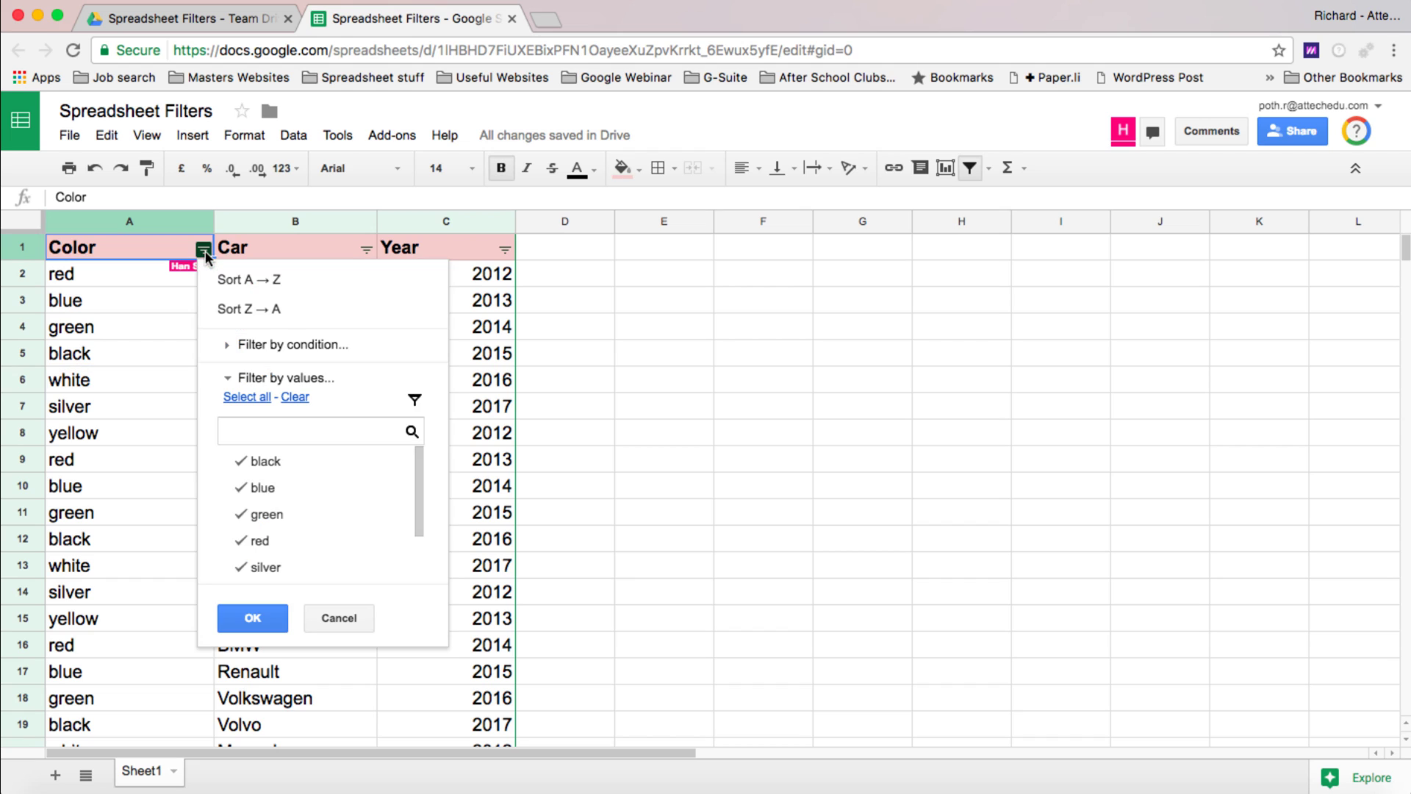
pyautogui.click(302, 401)
pyautogui.click(309, 490)
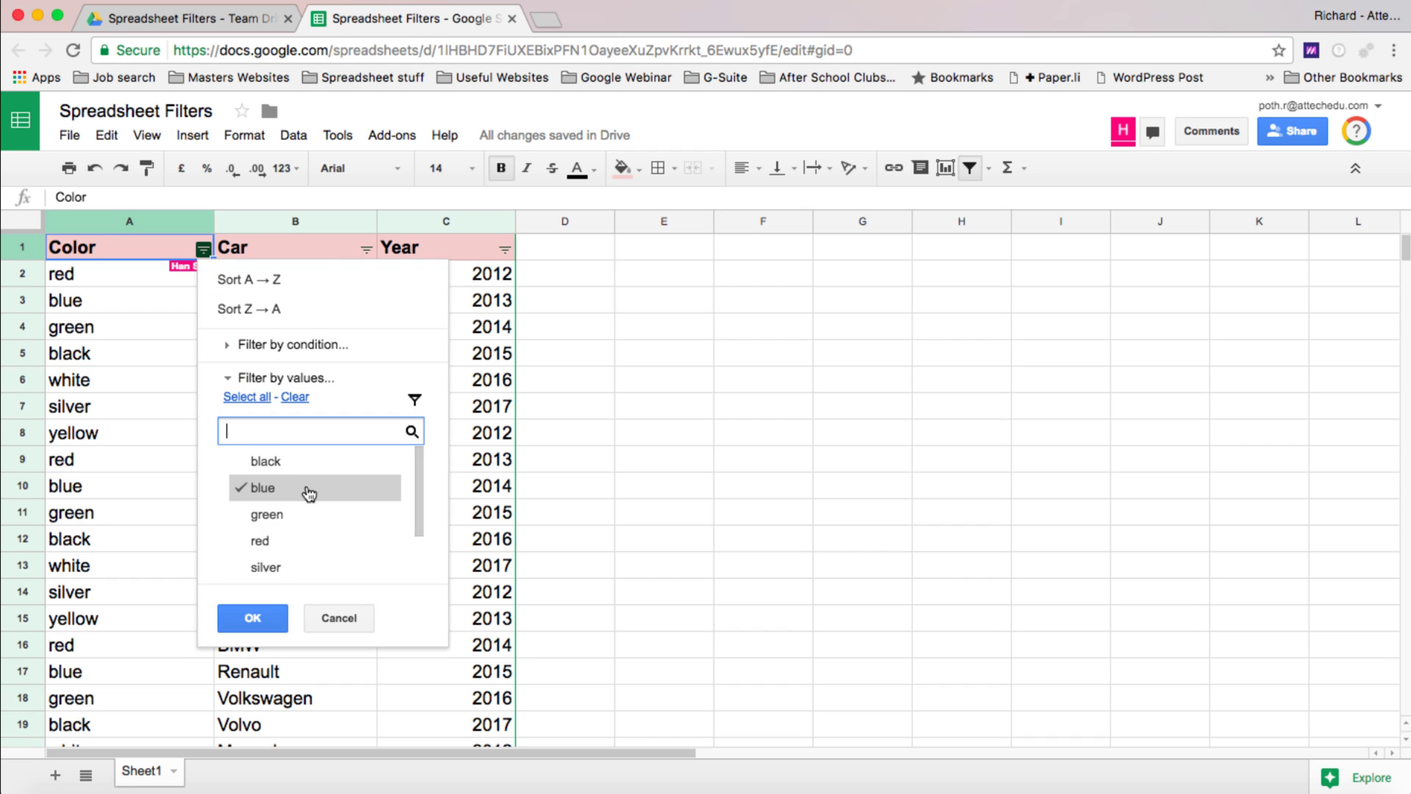
pyautogui.click(256, 621)
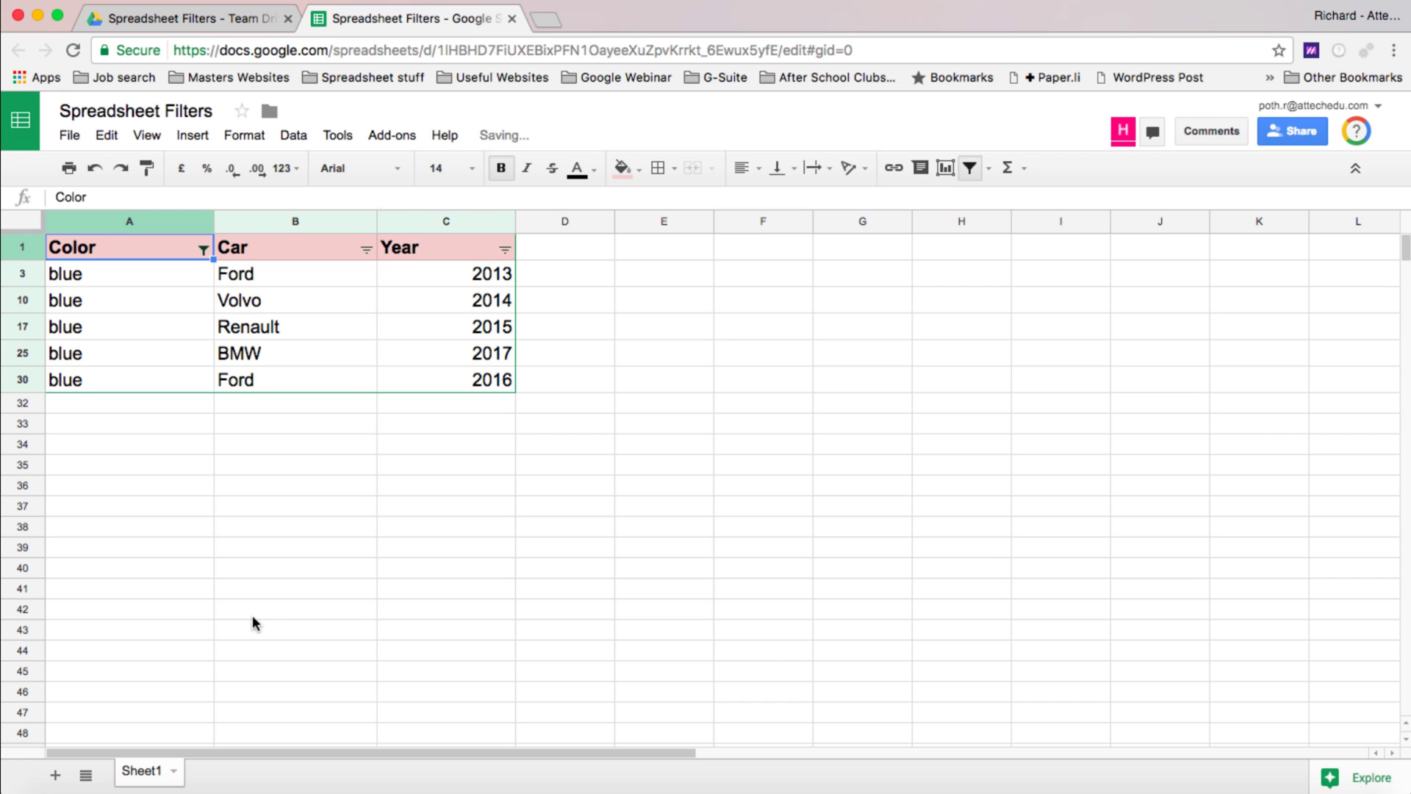
# Step: Filter the Car column to Ford only by unticking BMW, Renault and Volvo
pyautogui.click(366, 250)
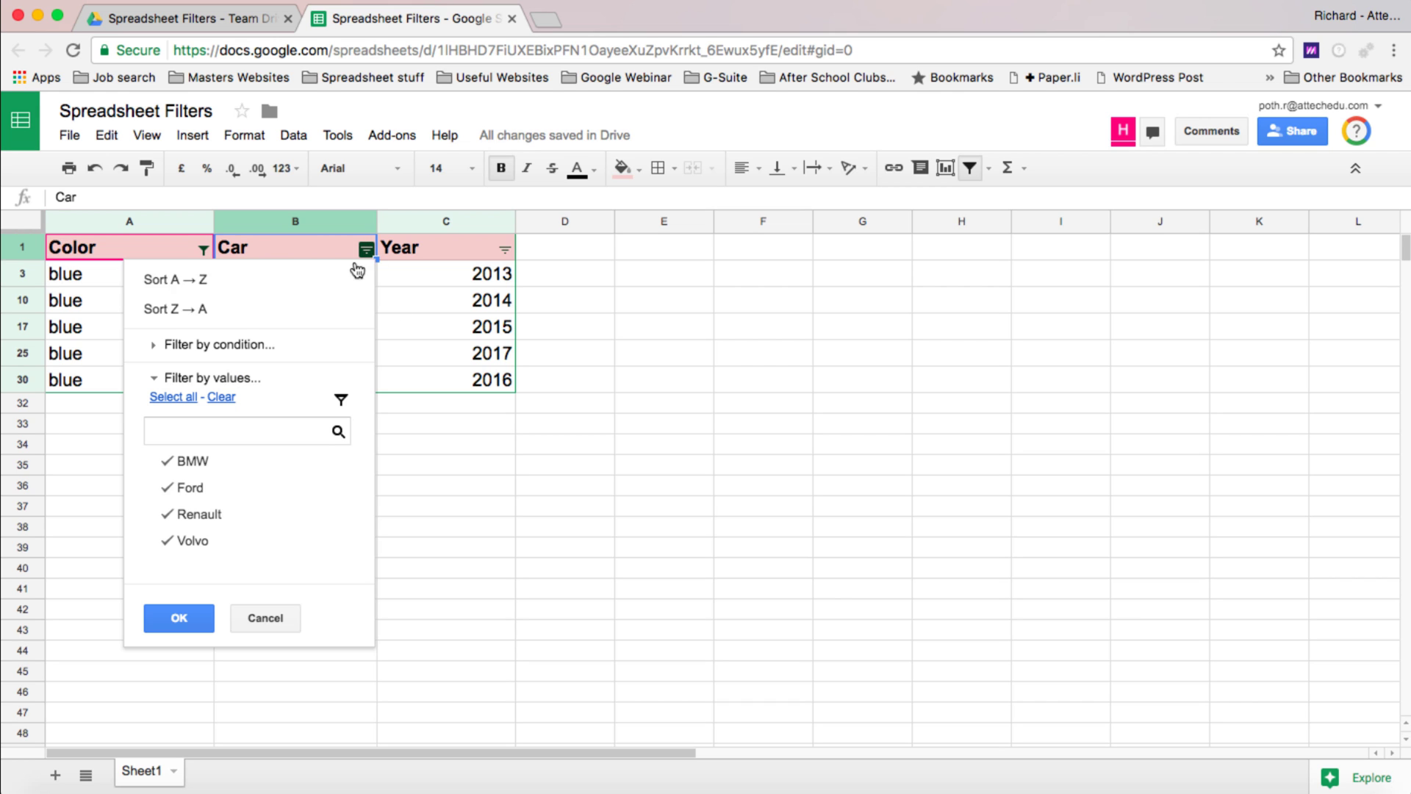
pyautogui.click(218, 470)
pyautogui.click(215, 515)
pyautogui.click(208, 541)
pyautogui.click(188, 618)
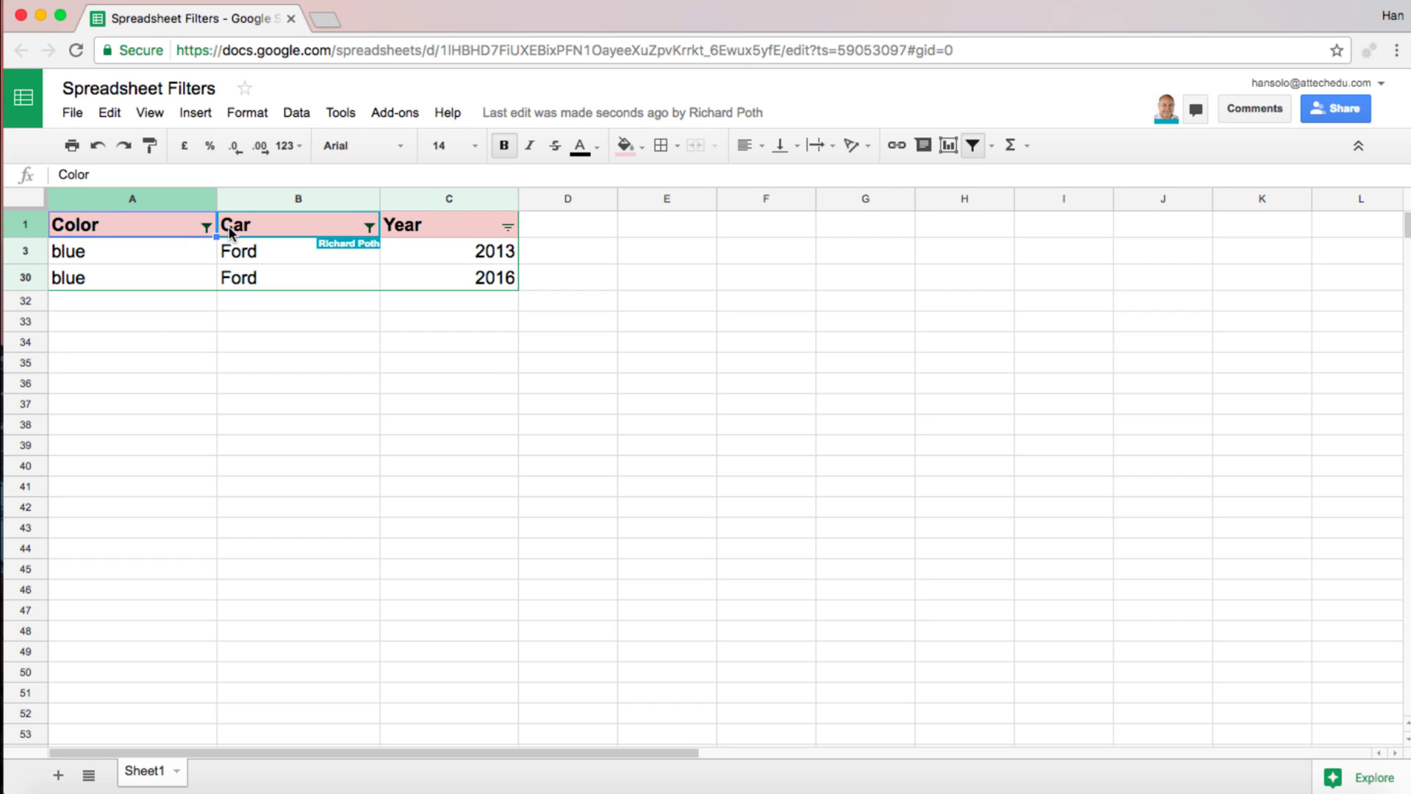
# Step: Set both the Color and Car filters back to Select all so every car row reappears
pyautogui.click(207, 227)
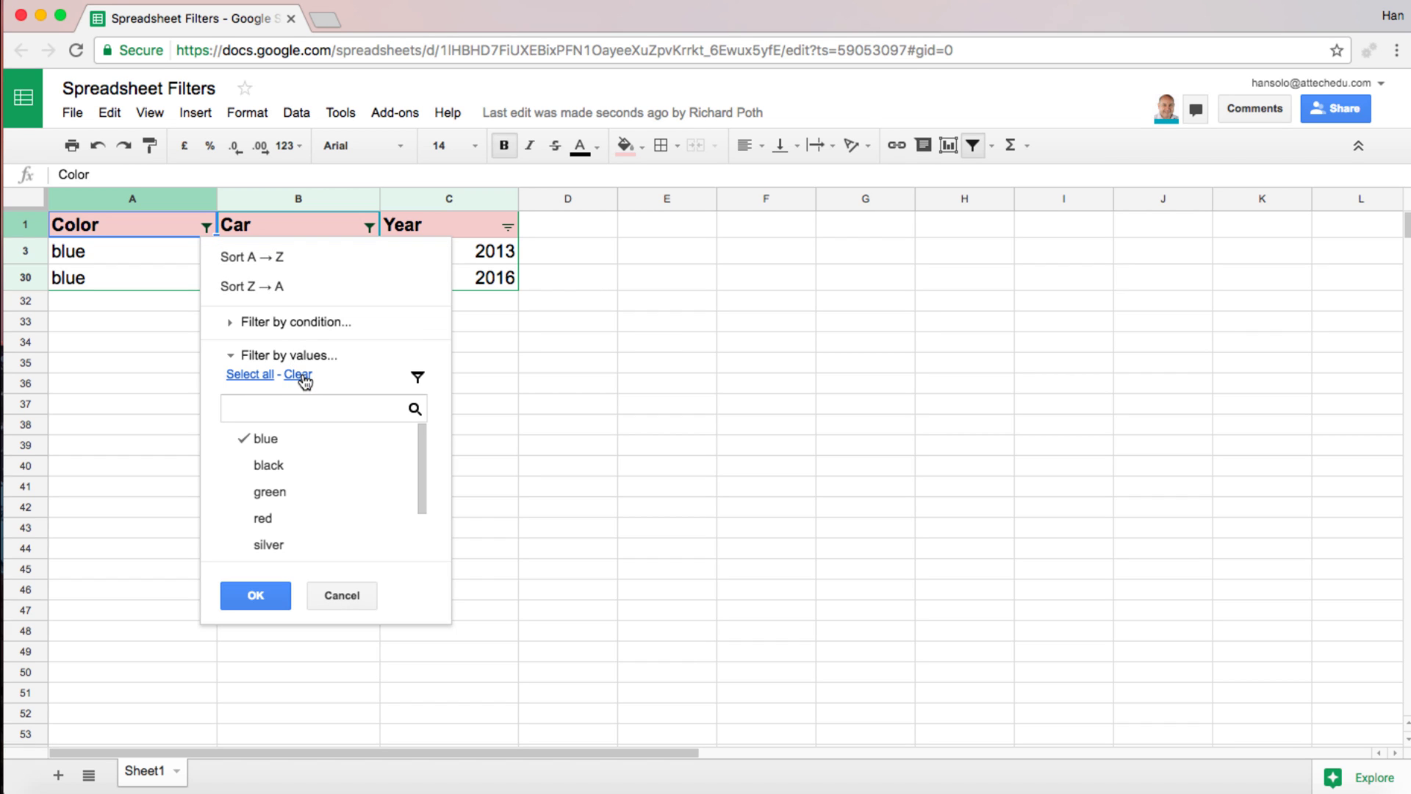
pyautogui.click(244, 374)
pyautogui.click(255, 595)
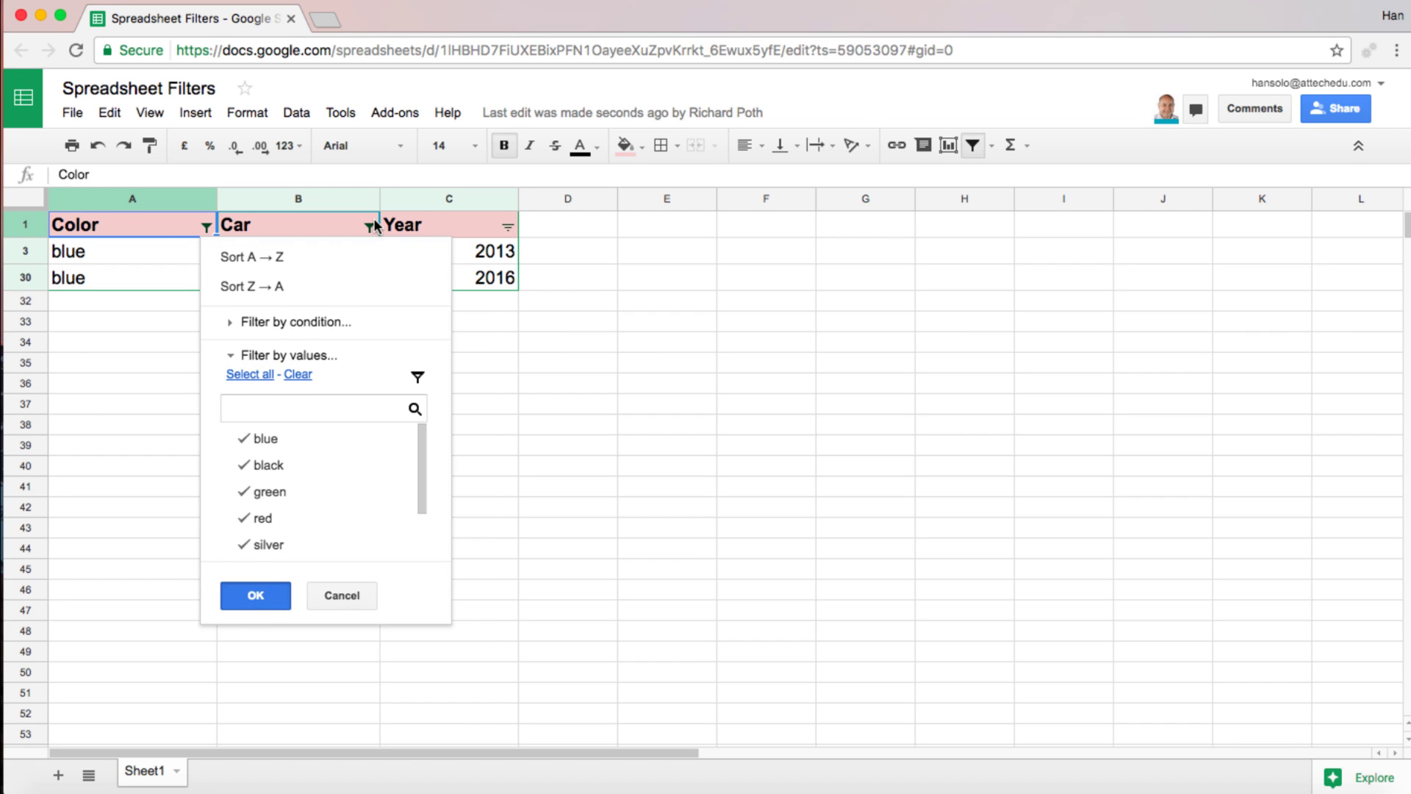
pyautogui.click(369, 227)
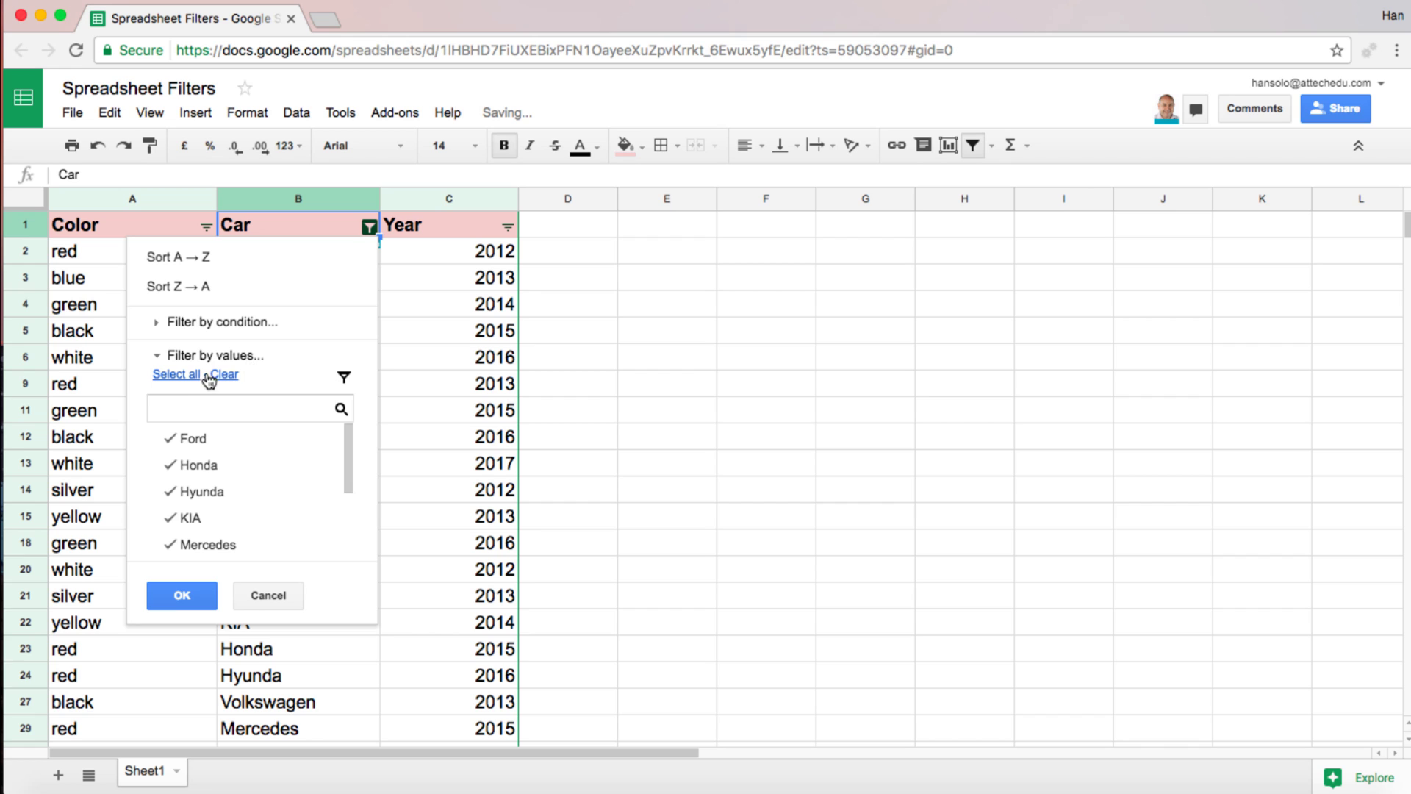
pyautogui.click(169, 374)
pyautogui.click(180, 595)
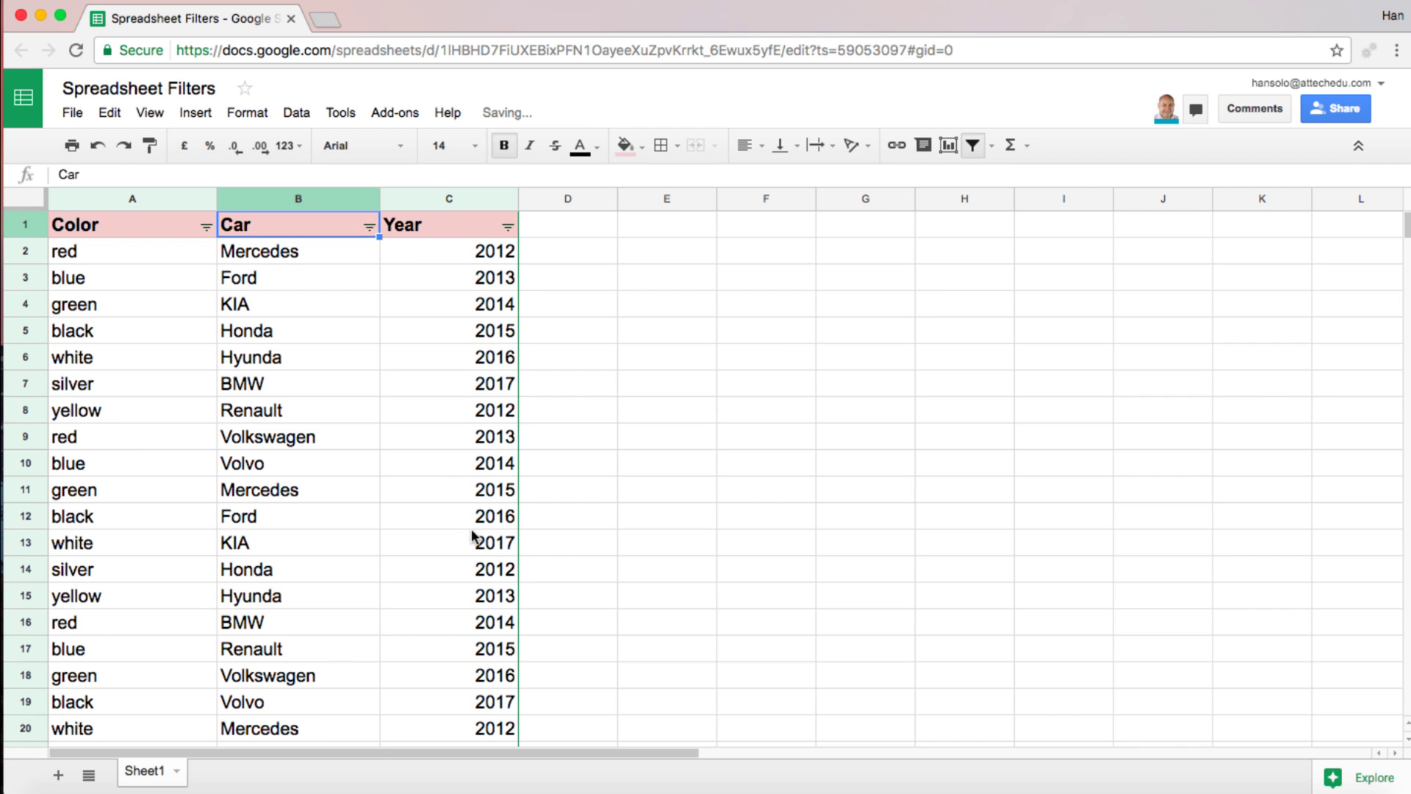
pyautogui.scroll(-2, 376, 478)
pyautogui.scroll(2, 376, 476)
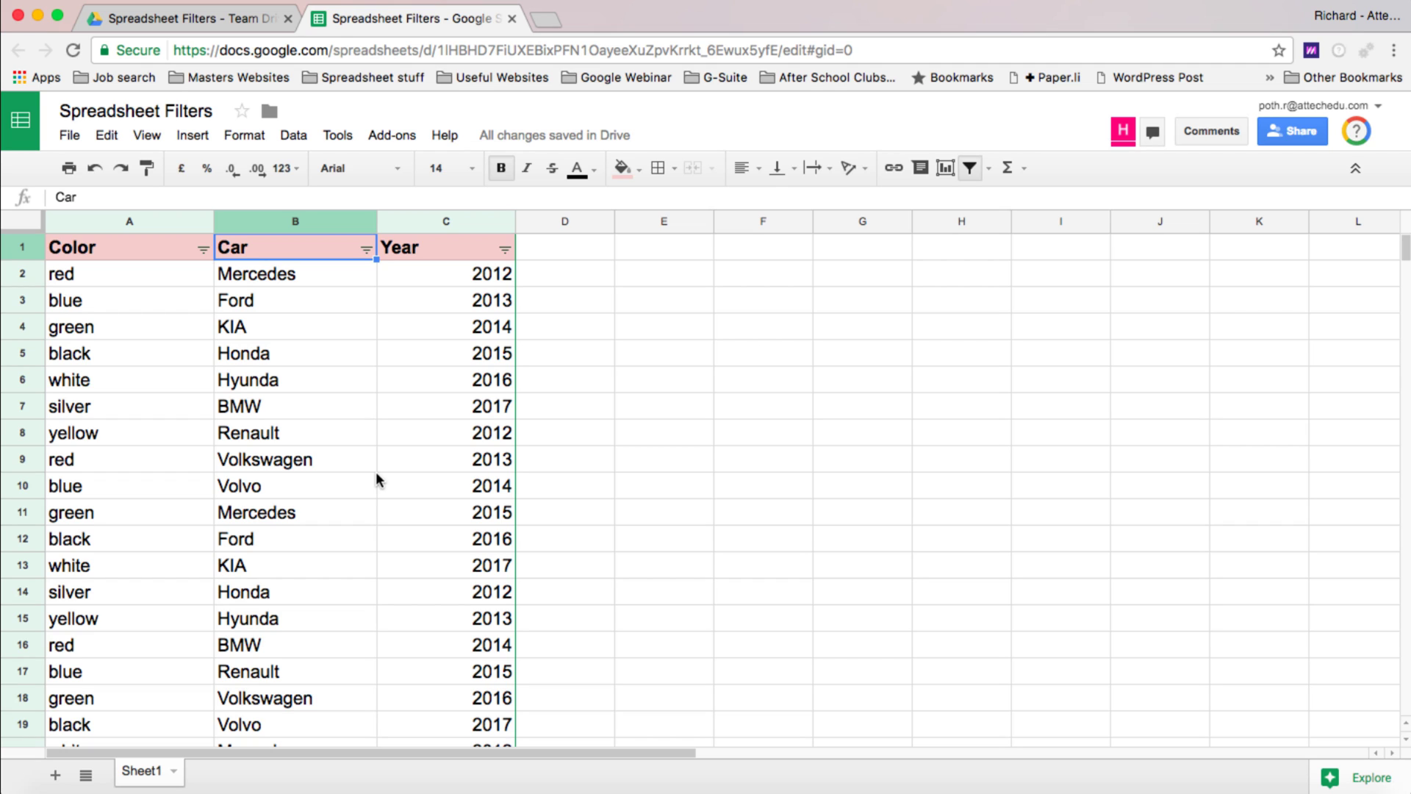
# Step: Create a new filter view and rename it from Filter 1 to the collaborator's name
pyautogui.click(294, 135)
pyautogui.moveTo(335, 397)
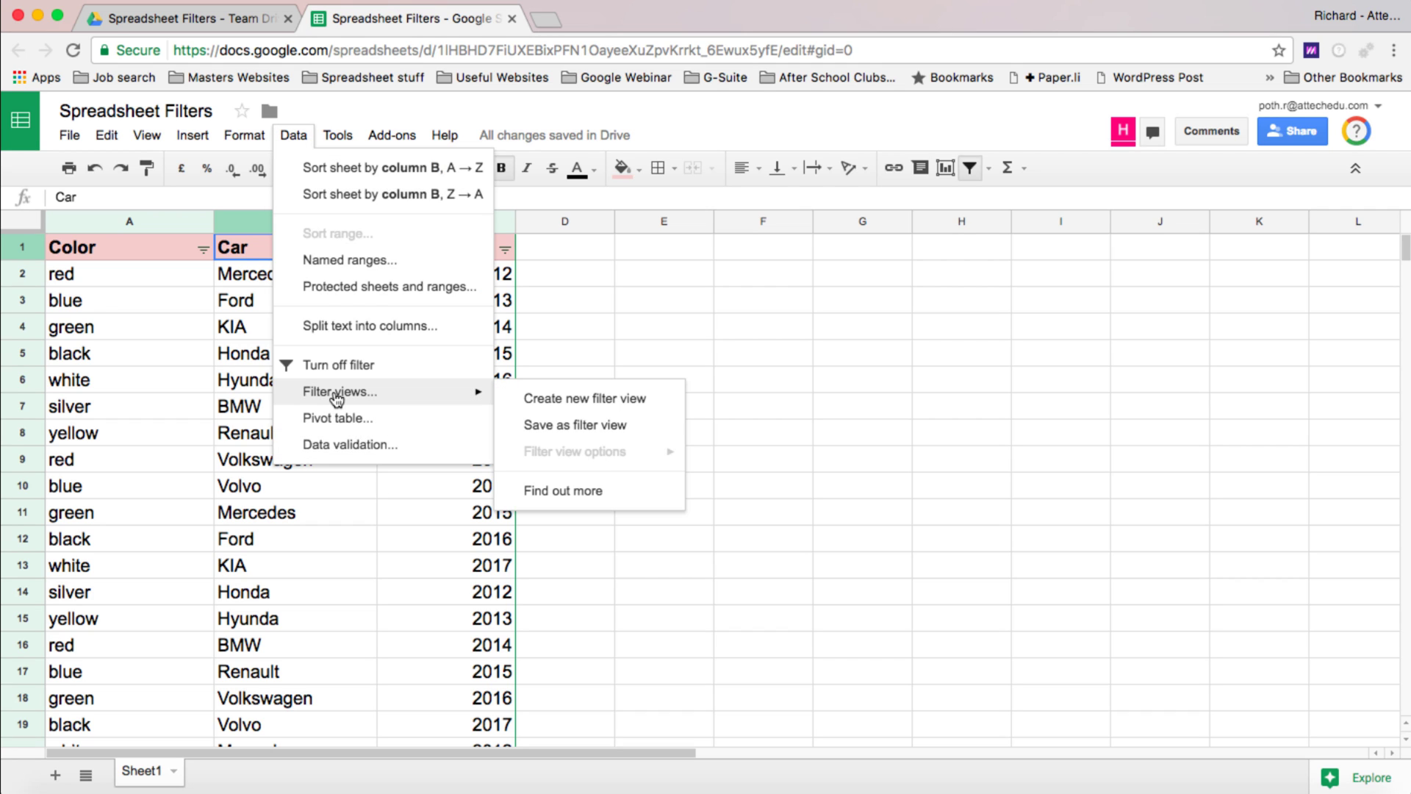
pyautogui.click(597, 404)
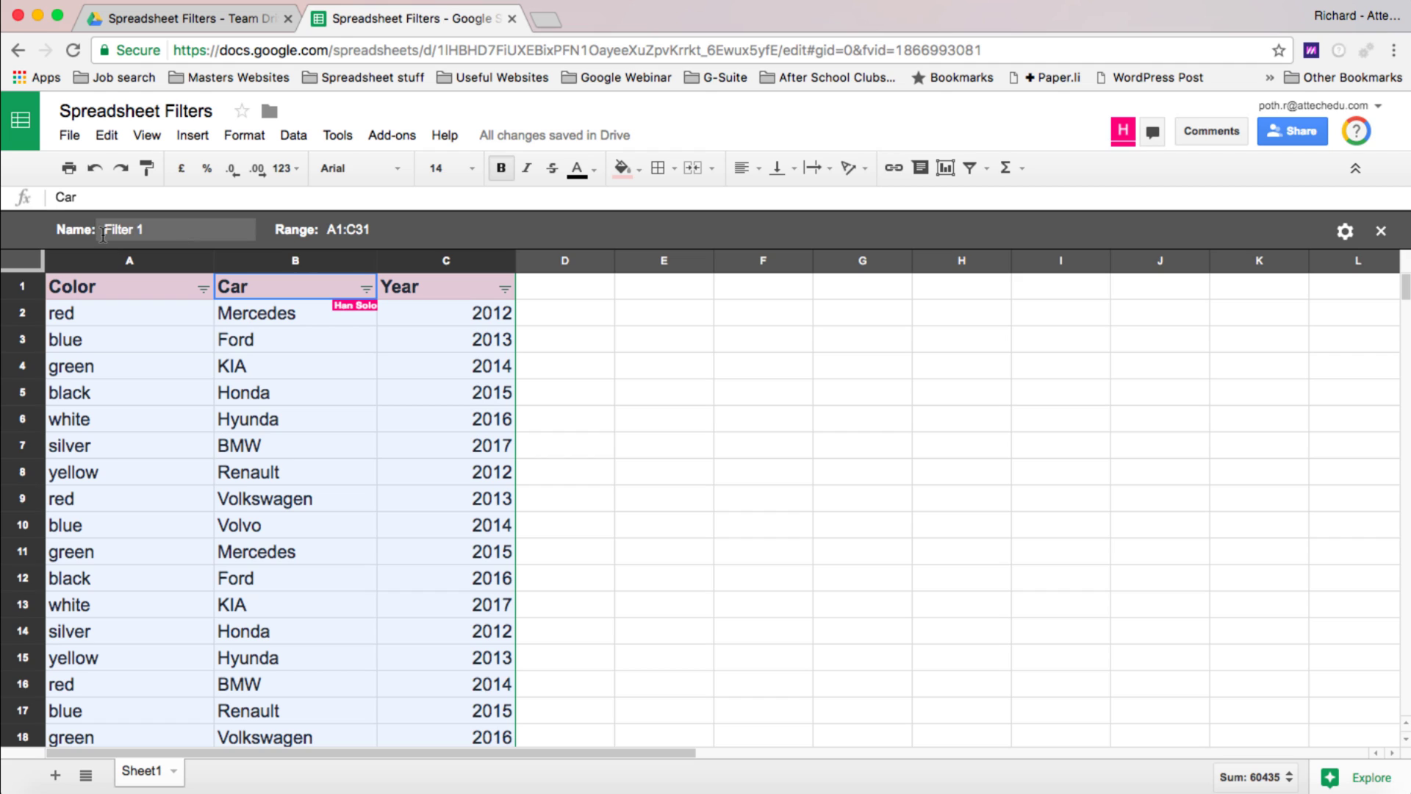
pyautogui.doubleClick(154, 226)
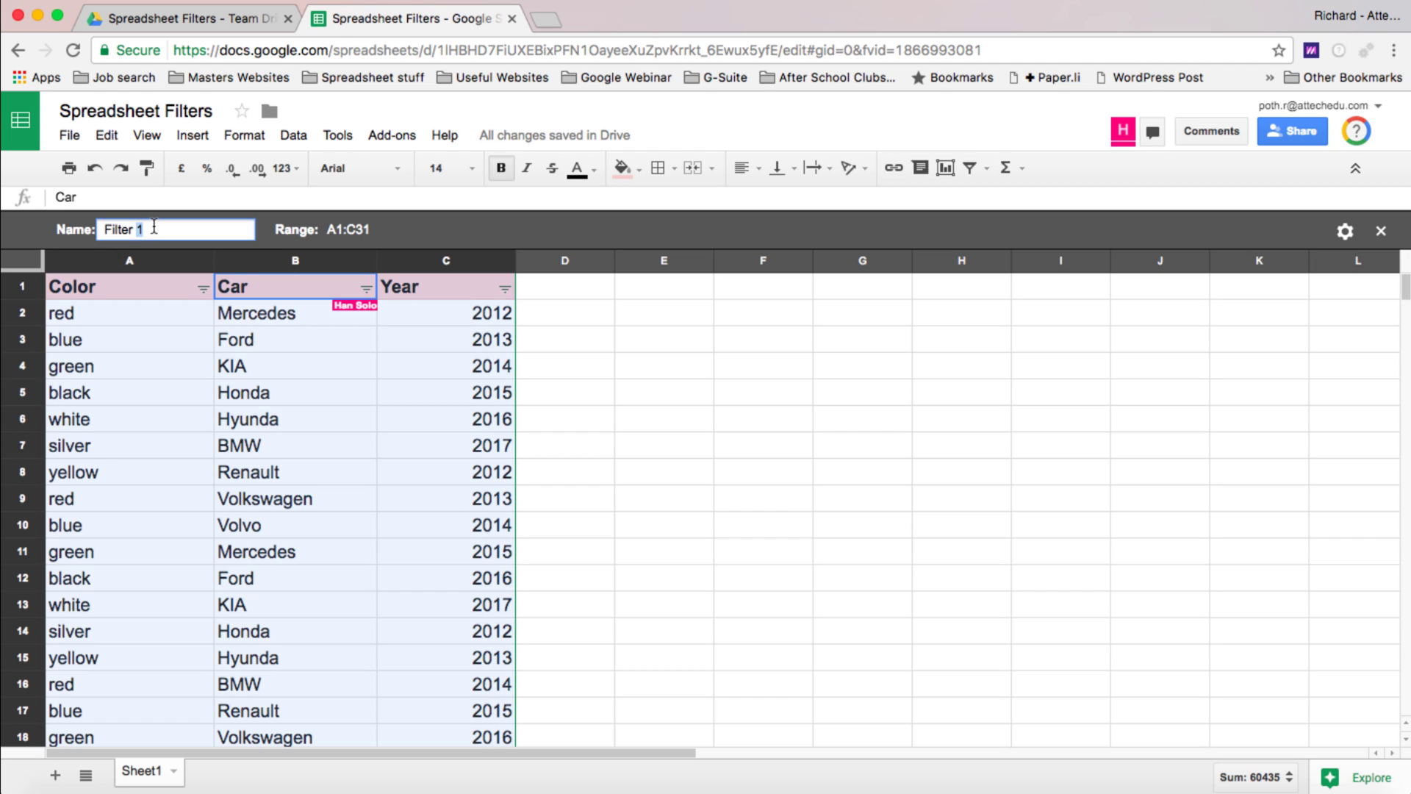
pyautogui.tripleClick(155, 226)
pyautogui.write('Richard')
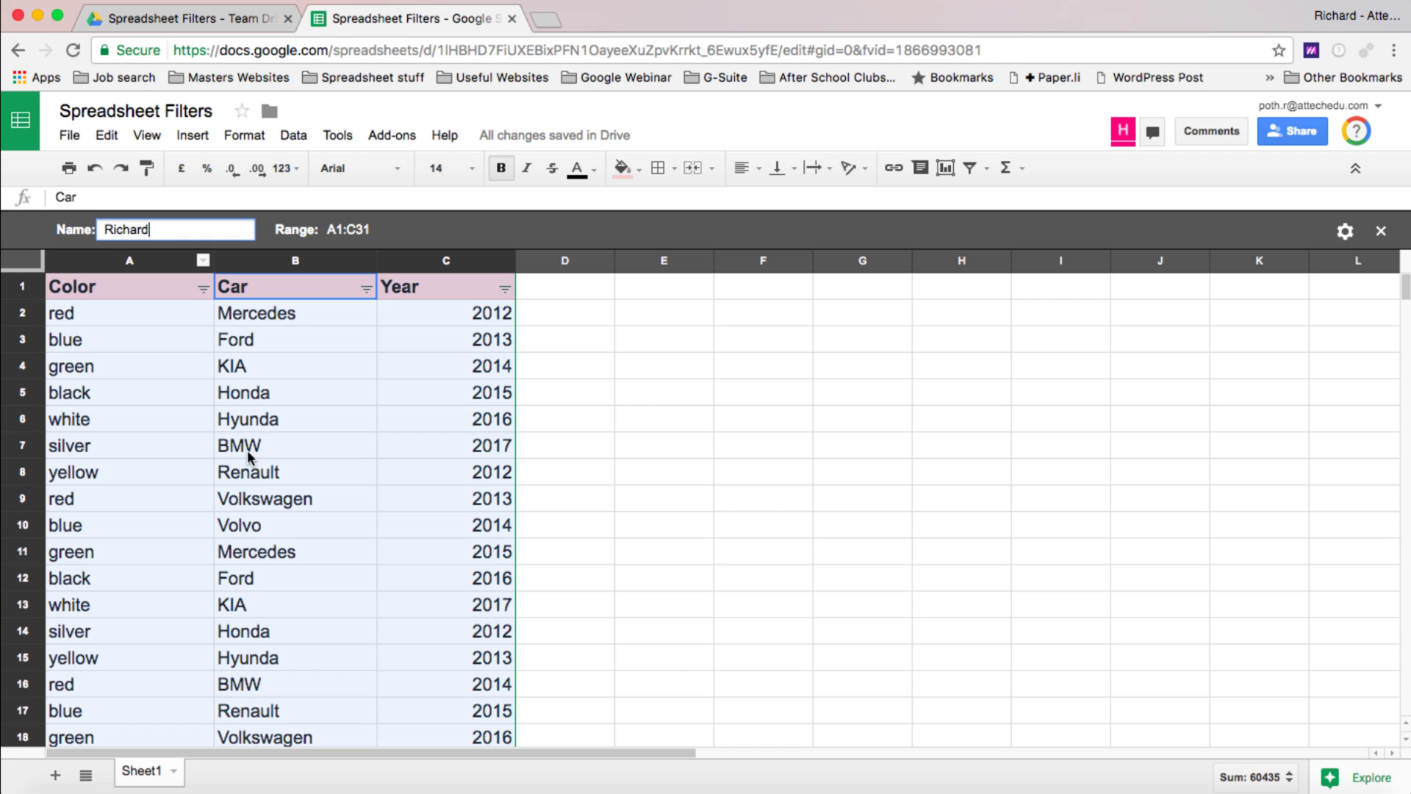
pyautogui.click(250, 452)
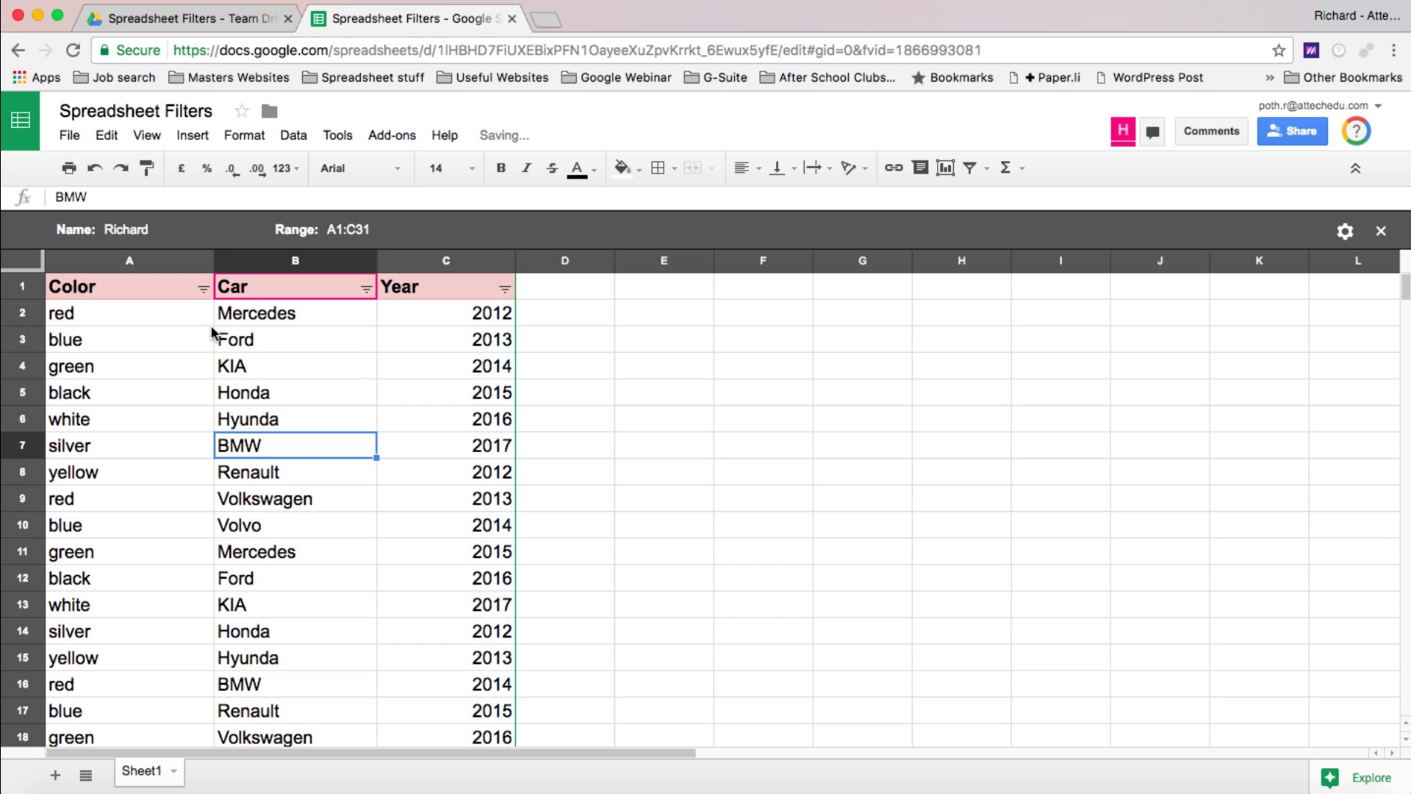
# Step: Filter Color to green only in the view, then switch to the other collaborator's desktop
pyautogui.click(203, 288)
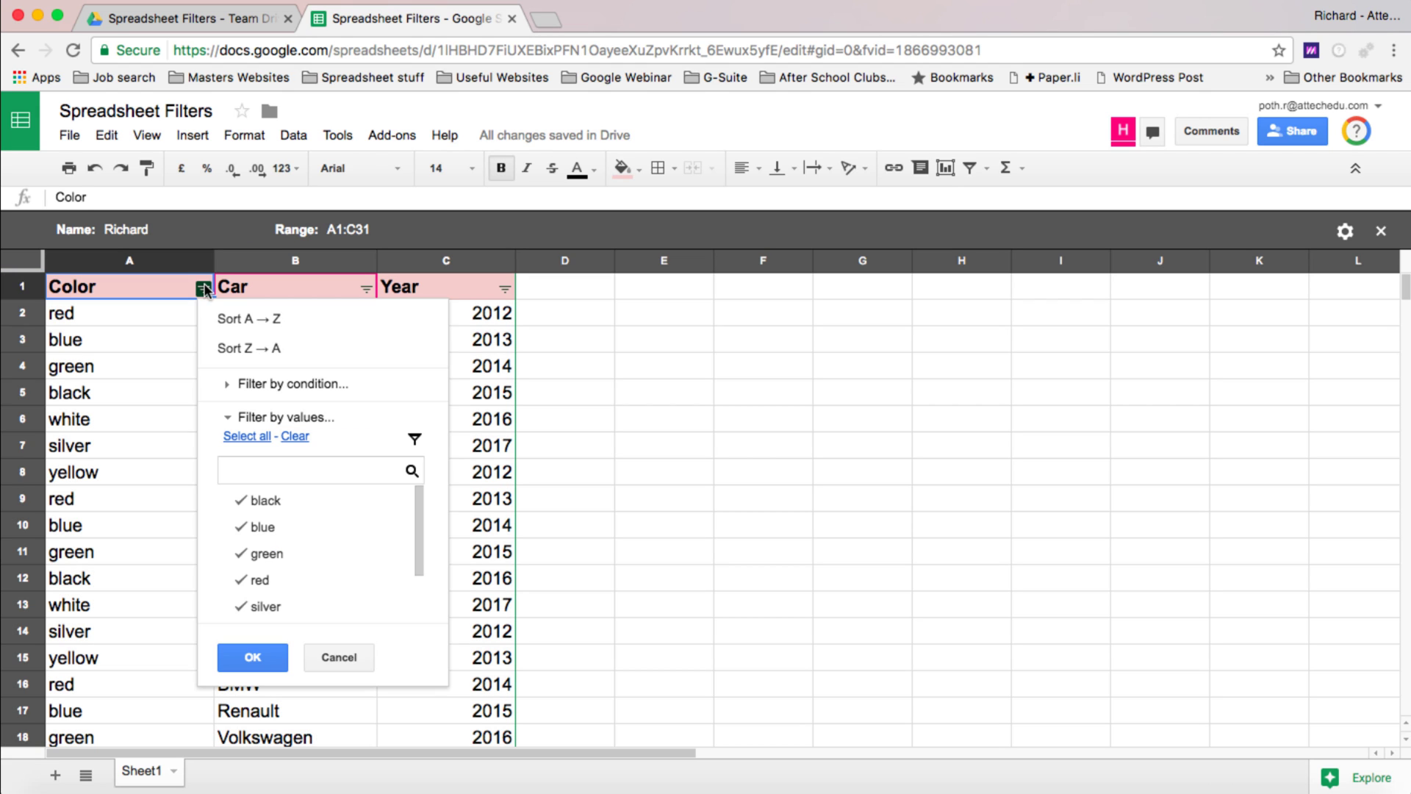
pyautogui.click(295, 437)
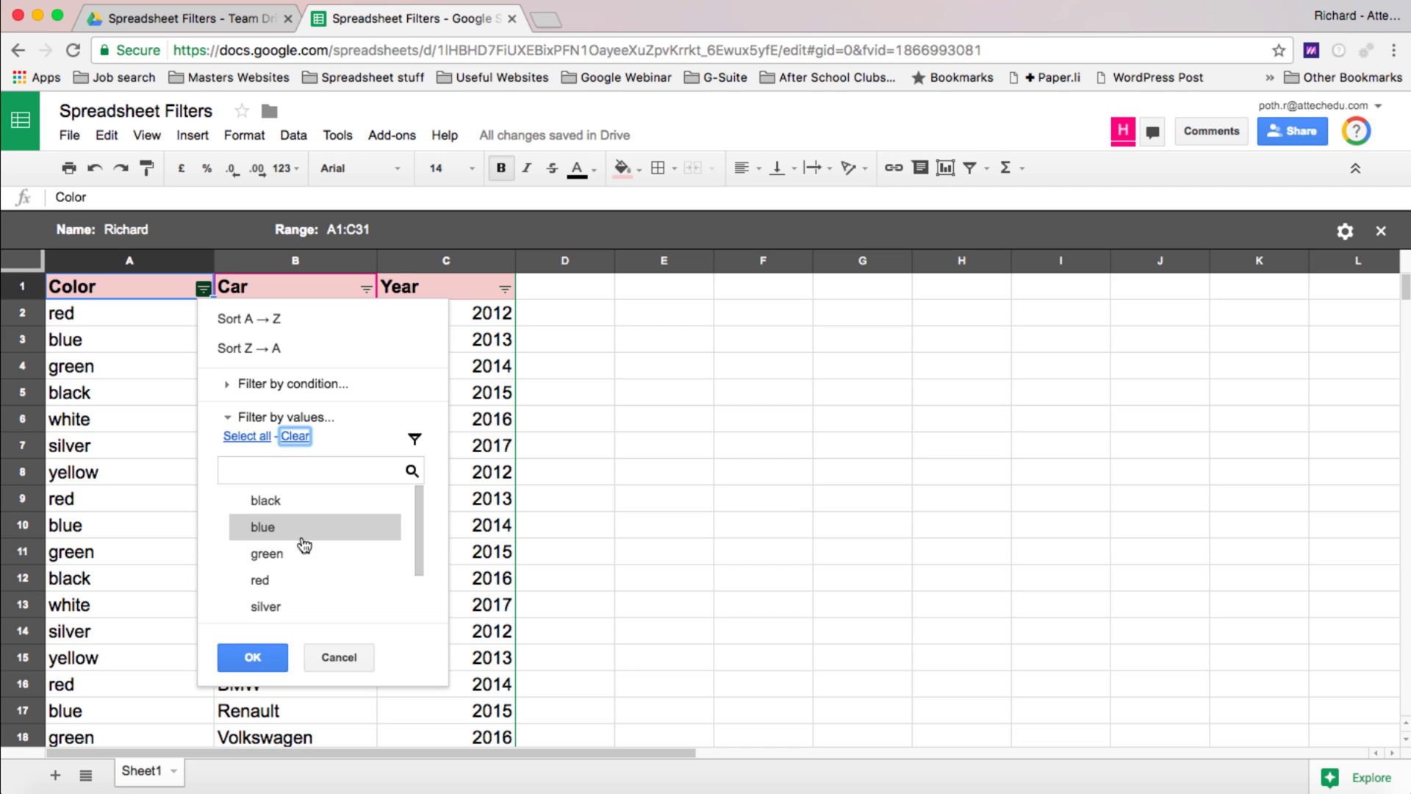
pyautogui.click(308, 560)
pyautogui.click(253, 656)
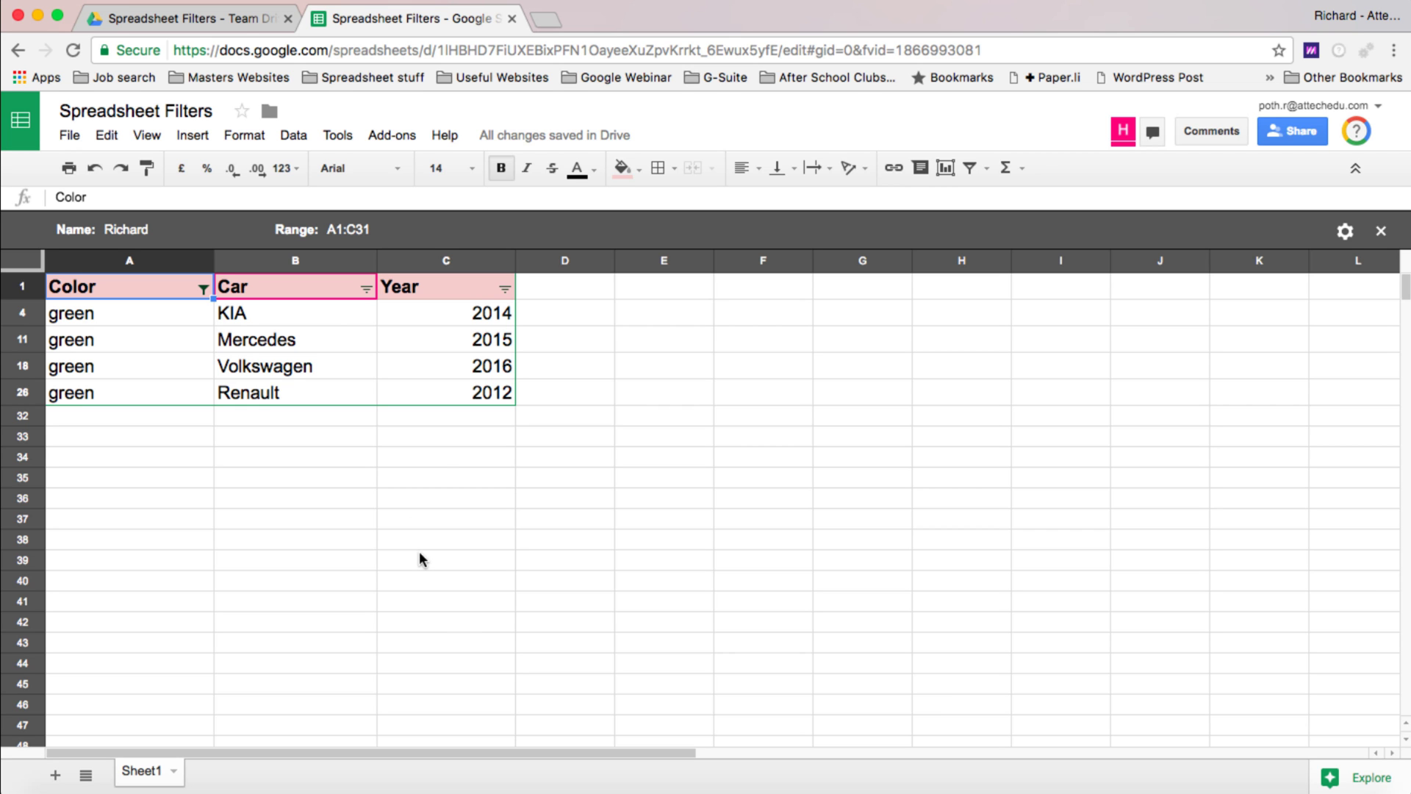
pyautogui.hotkey('ctrl', 'Left')
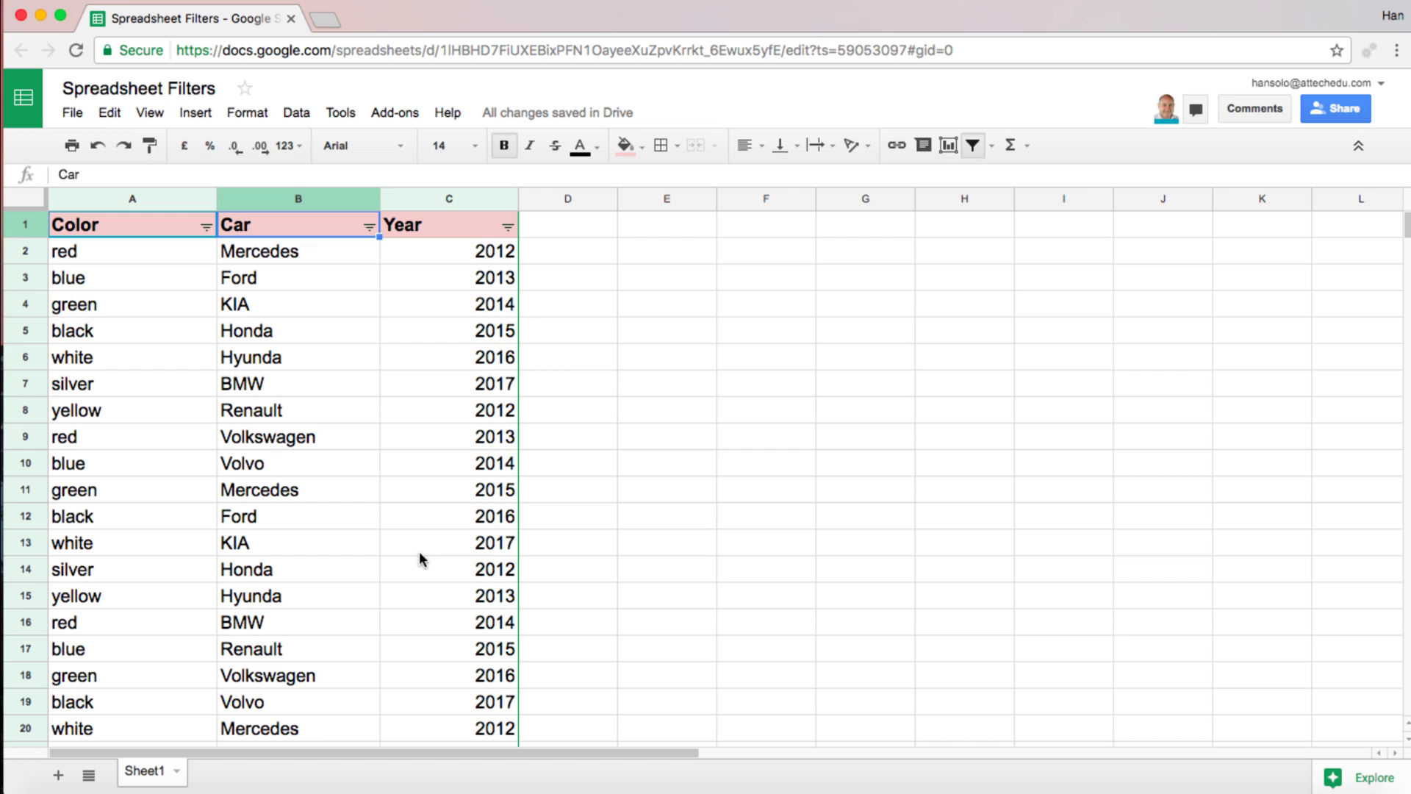
# Step: Select the header row and turn off the existing shared filter
pyautogui.moveTo(103, 224); pyautogui.dragTo(387, 229)
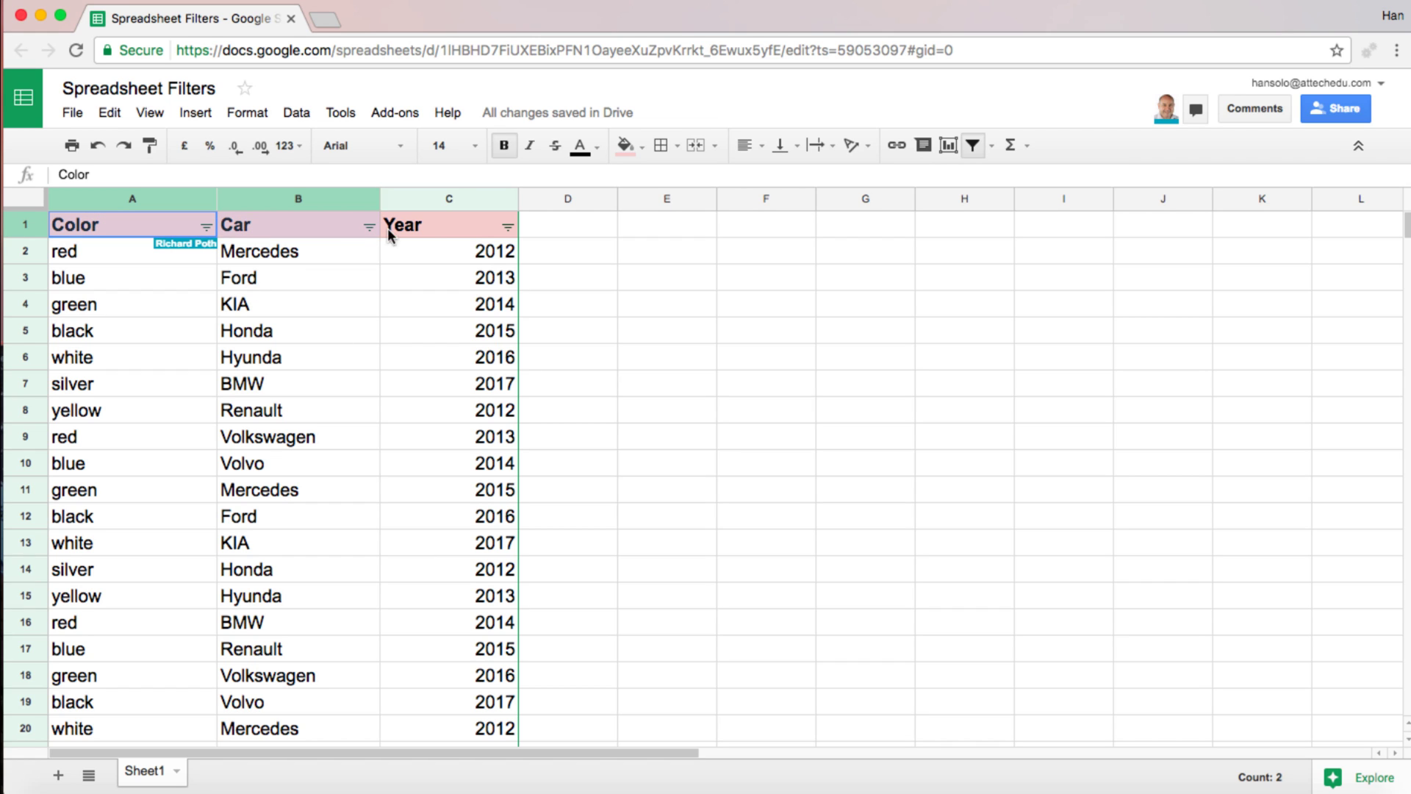
pyautogui.click(298, 111)
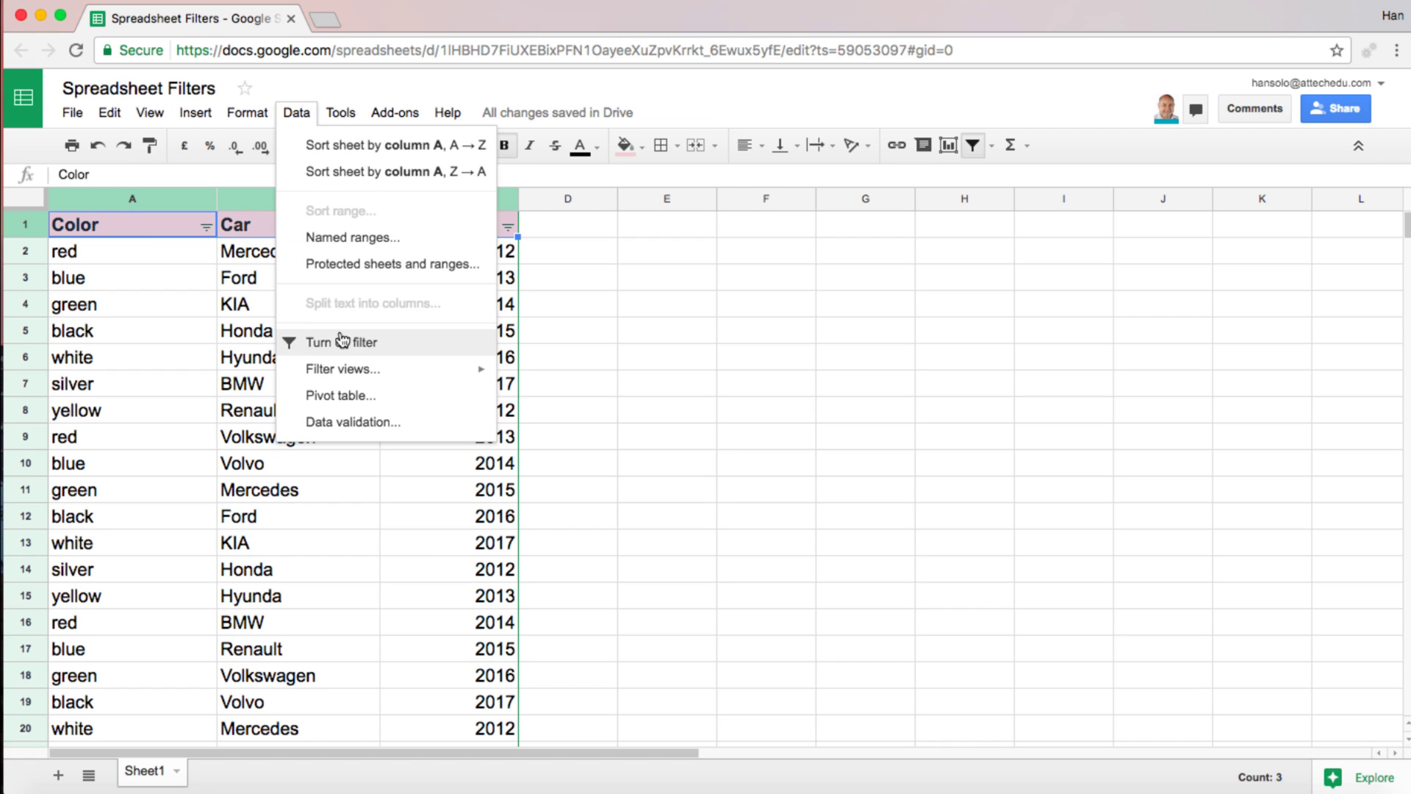
pyautogui.click(359, 349)
# Step: Create a new filter view named after its owner and filter Color to black only
pyautogui.click(296, 115)
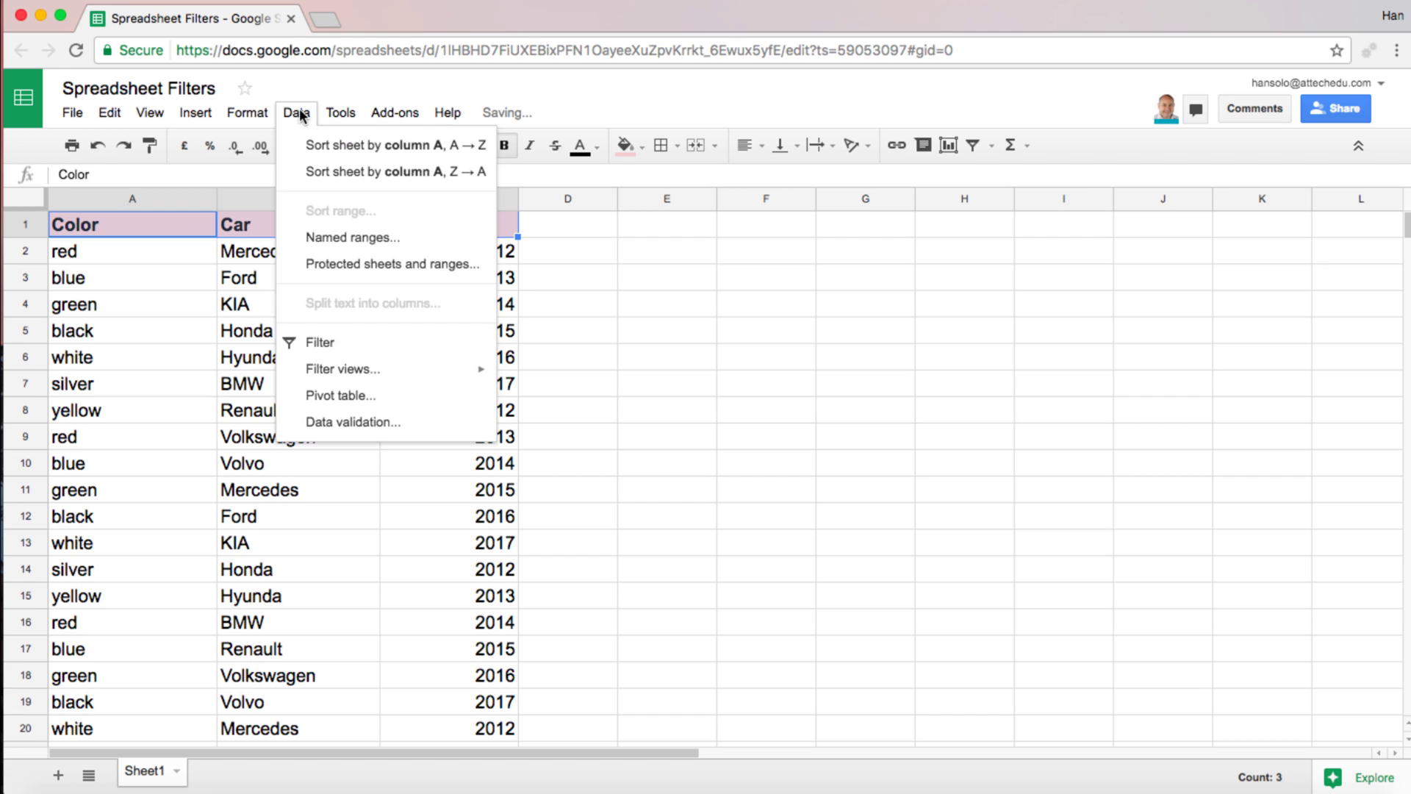
pyautogui.moveTo(368, 370)
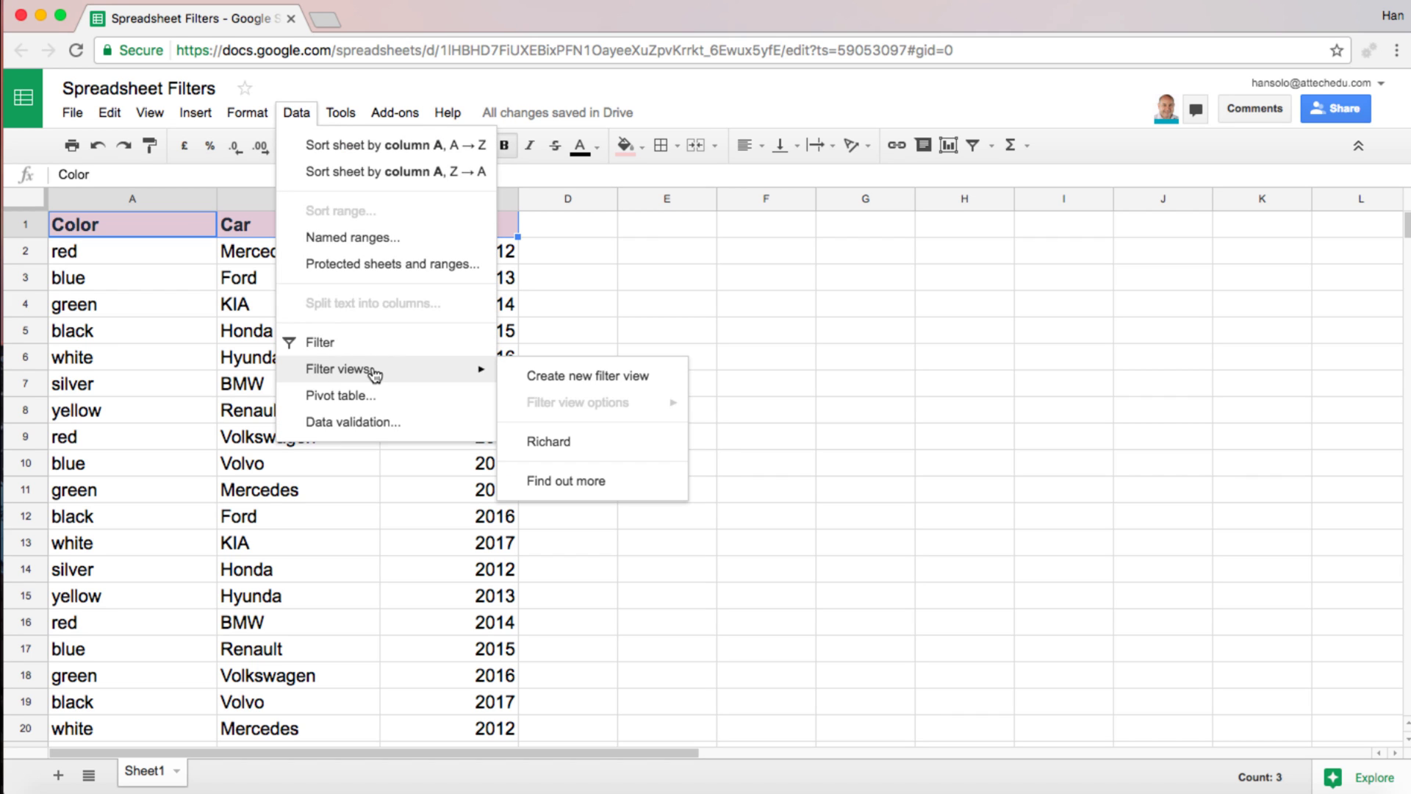
pyautogui.click(560, 377)
pyautogui.write('Han Solo')
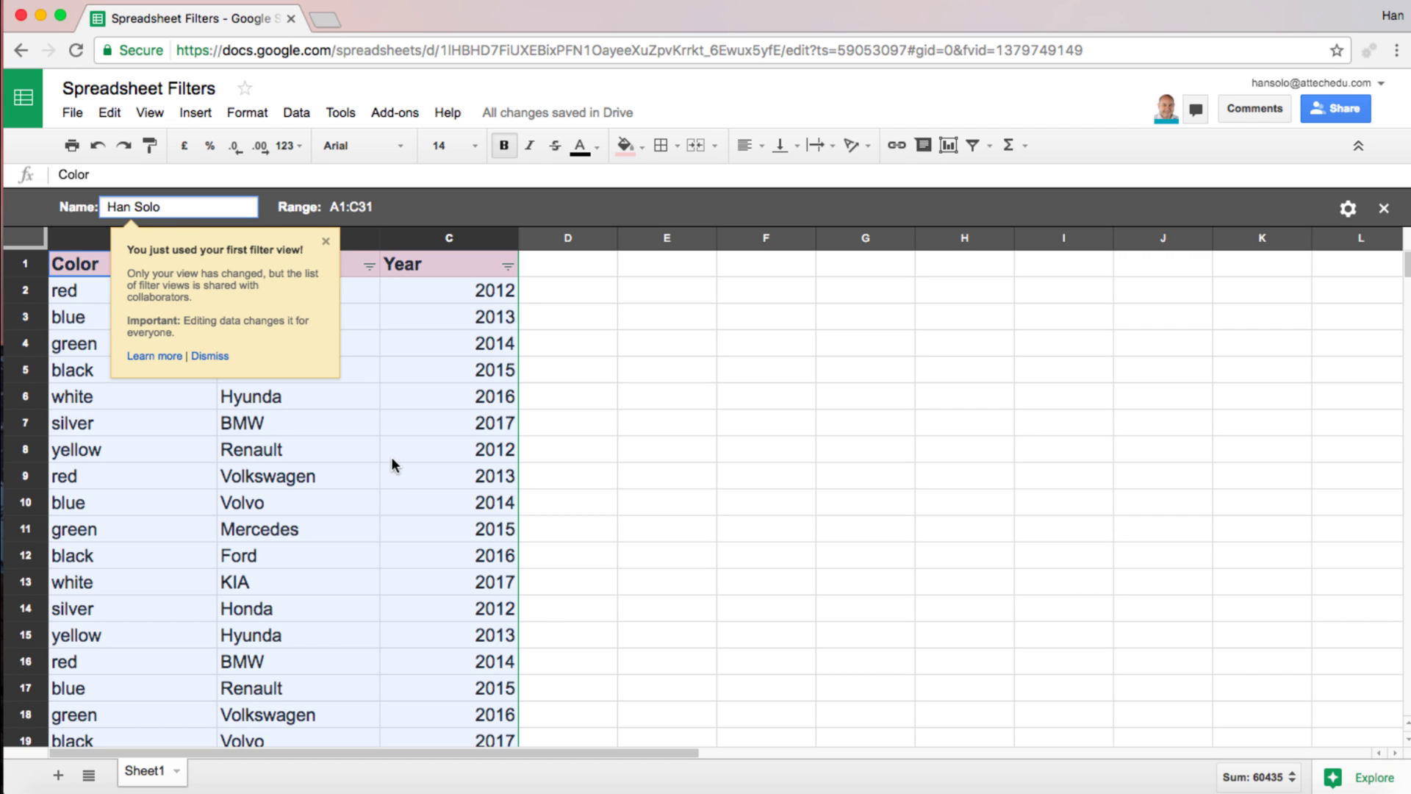
pyautogui.click(326, 238)
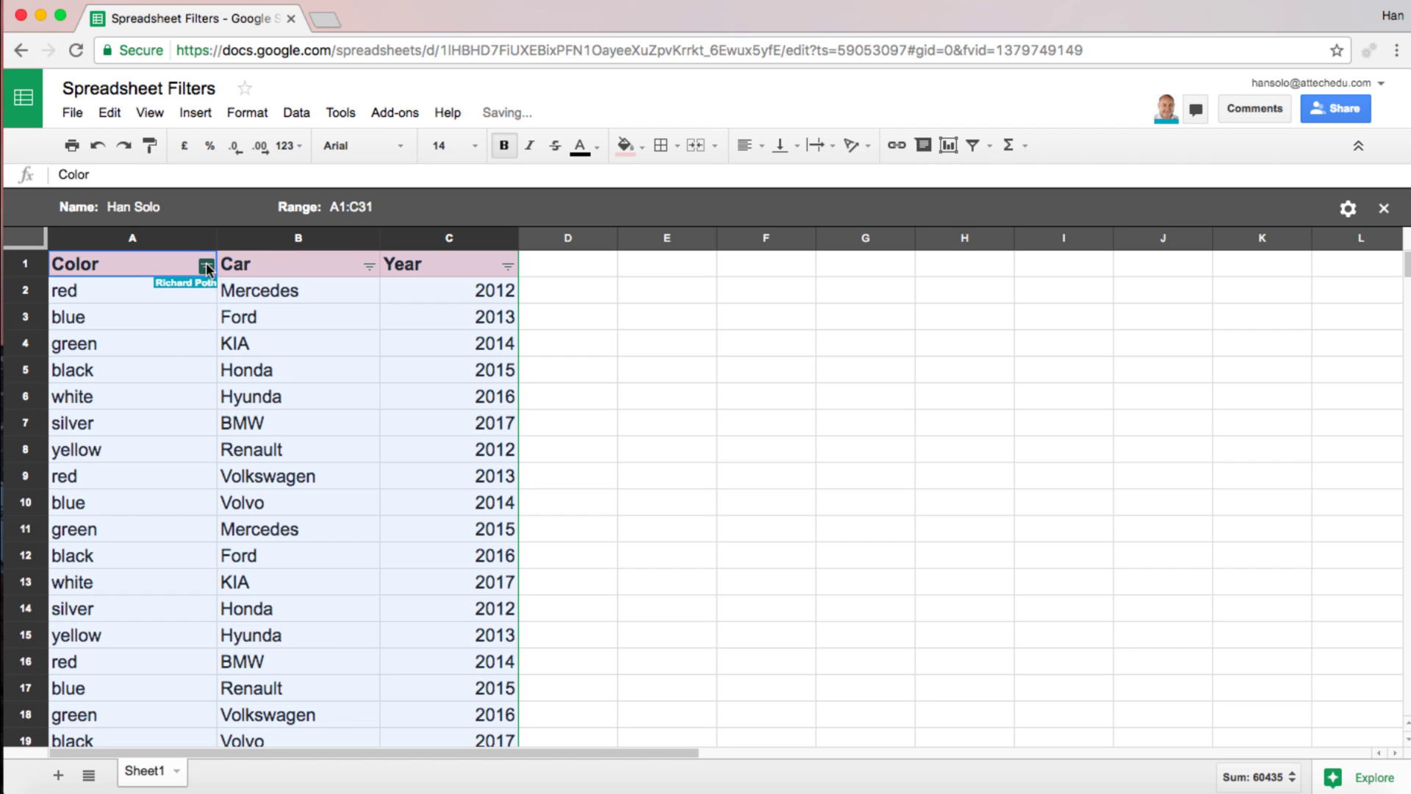
pyautogui.click(206, 266)
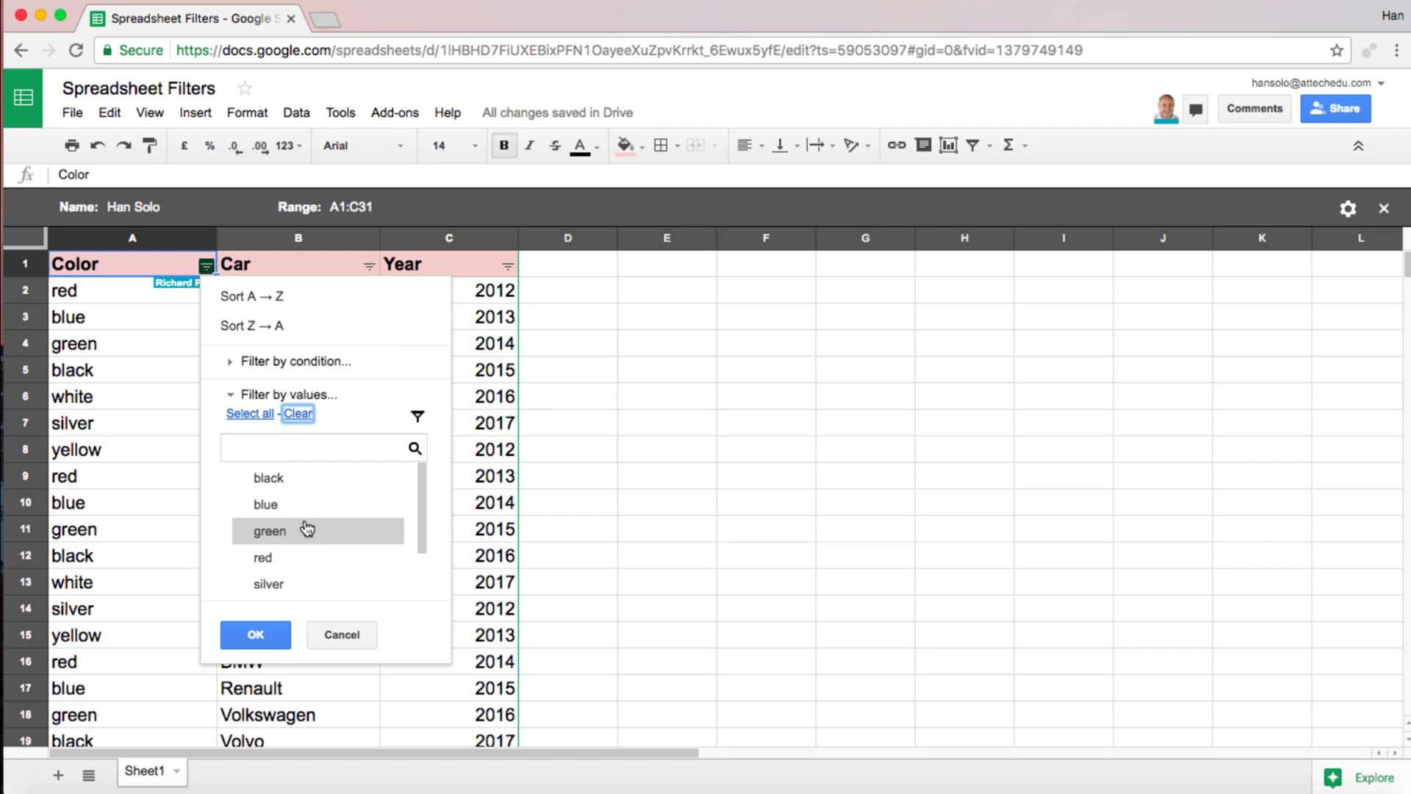
pyautogui.click(298, 479)
pyautogui.click(257, 634)
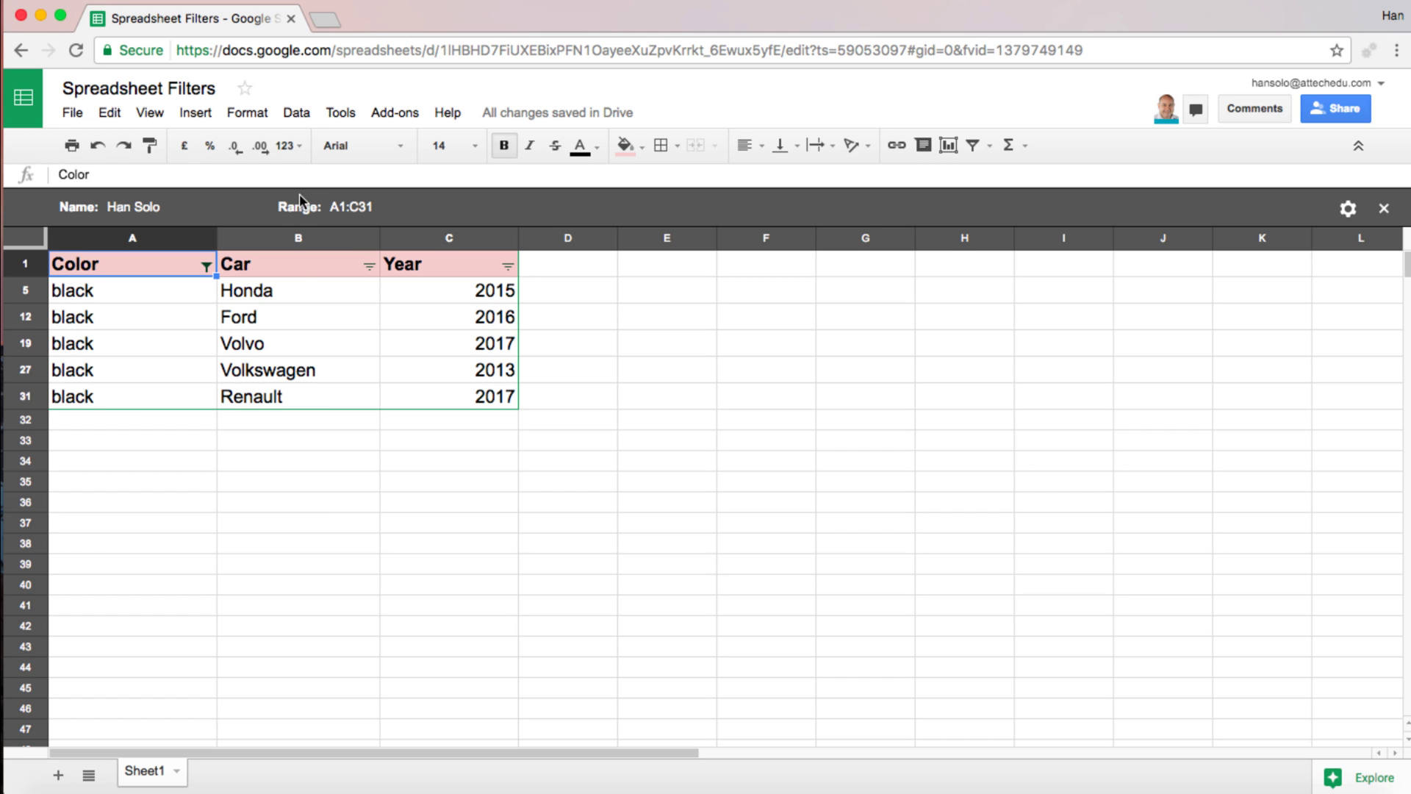
pyautogui.click(296, 113)
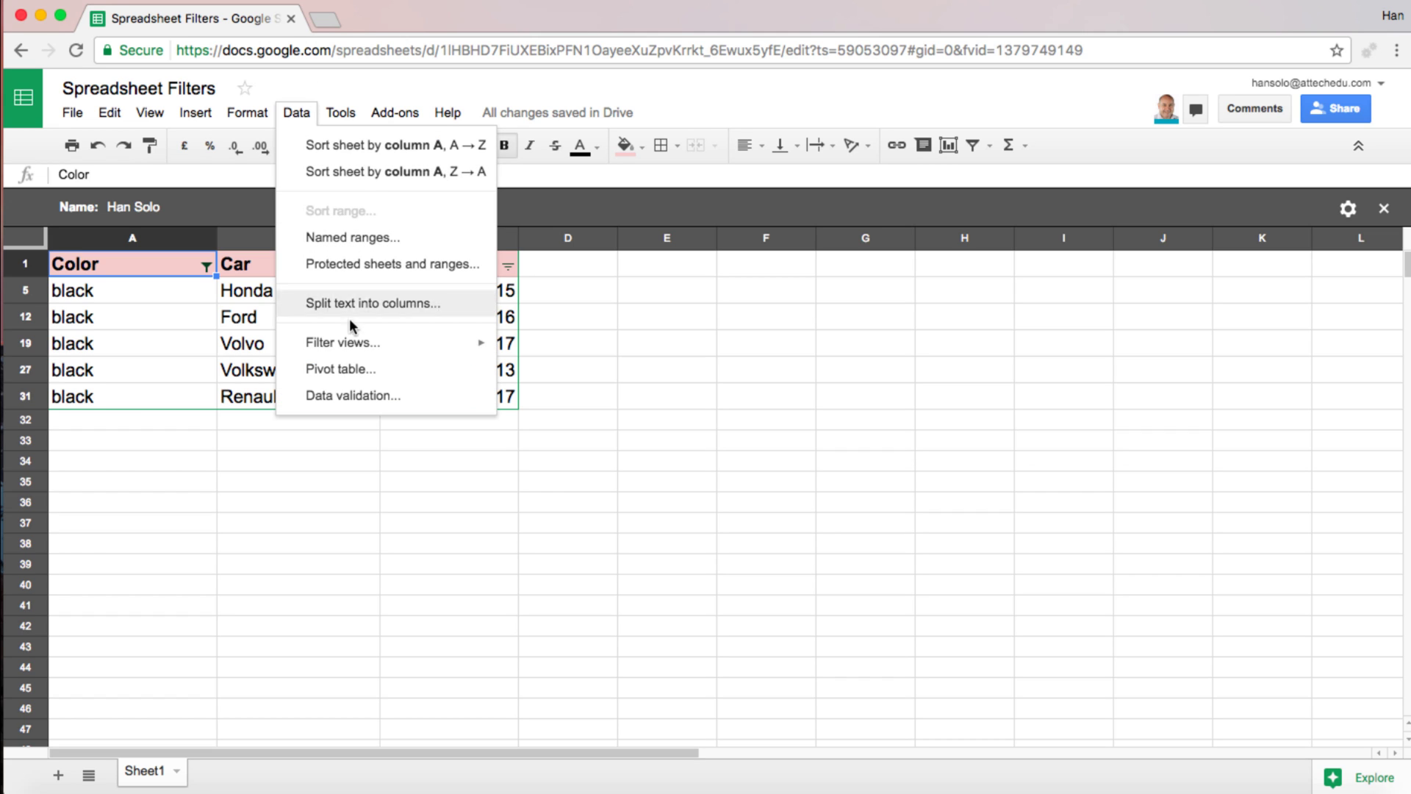
pyautogui.moveTo(347, 343)
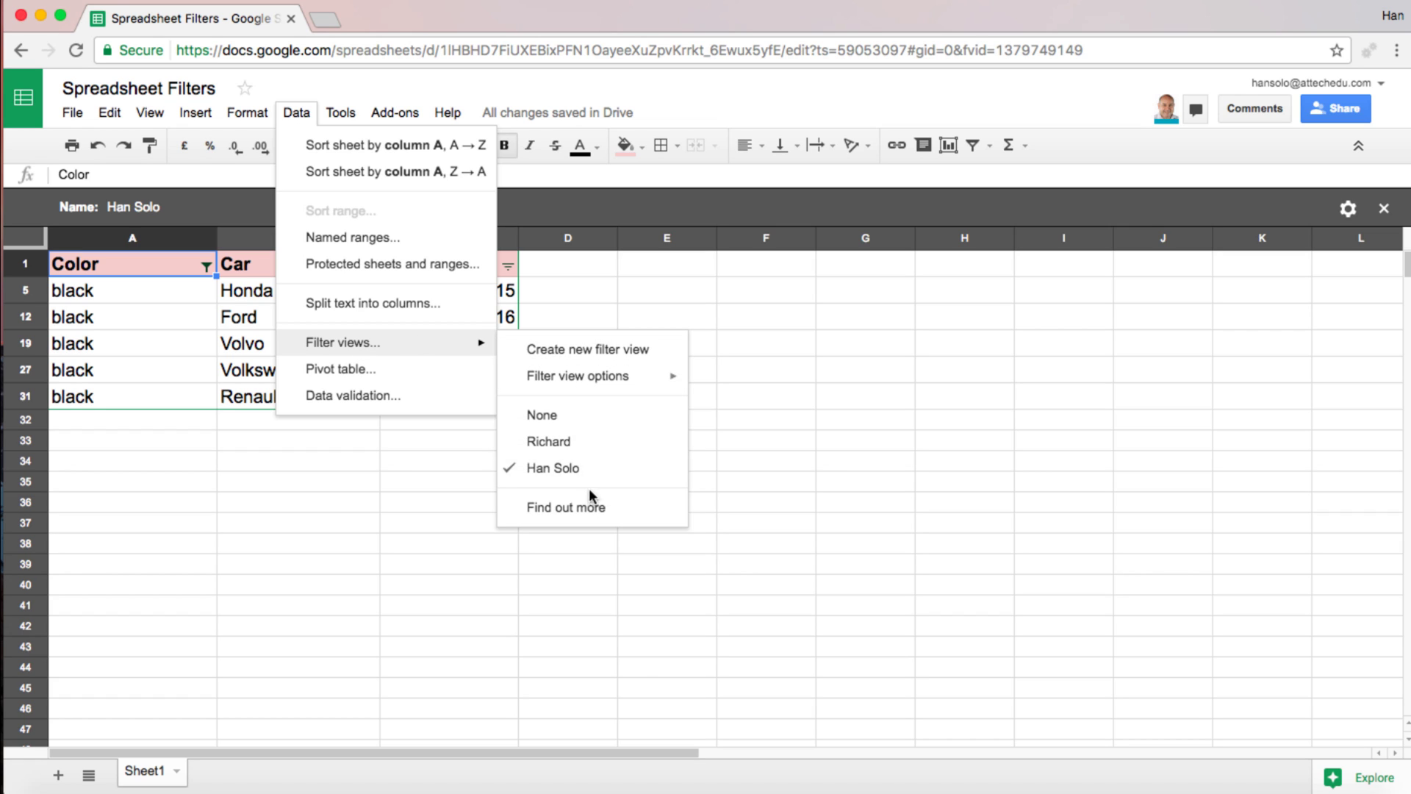
pyautogui.click(571, 444)
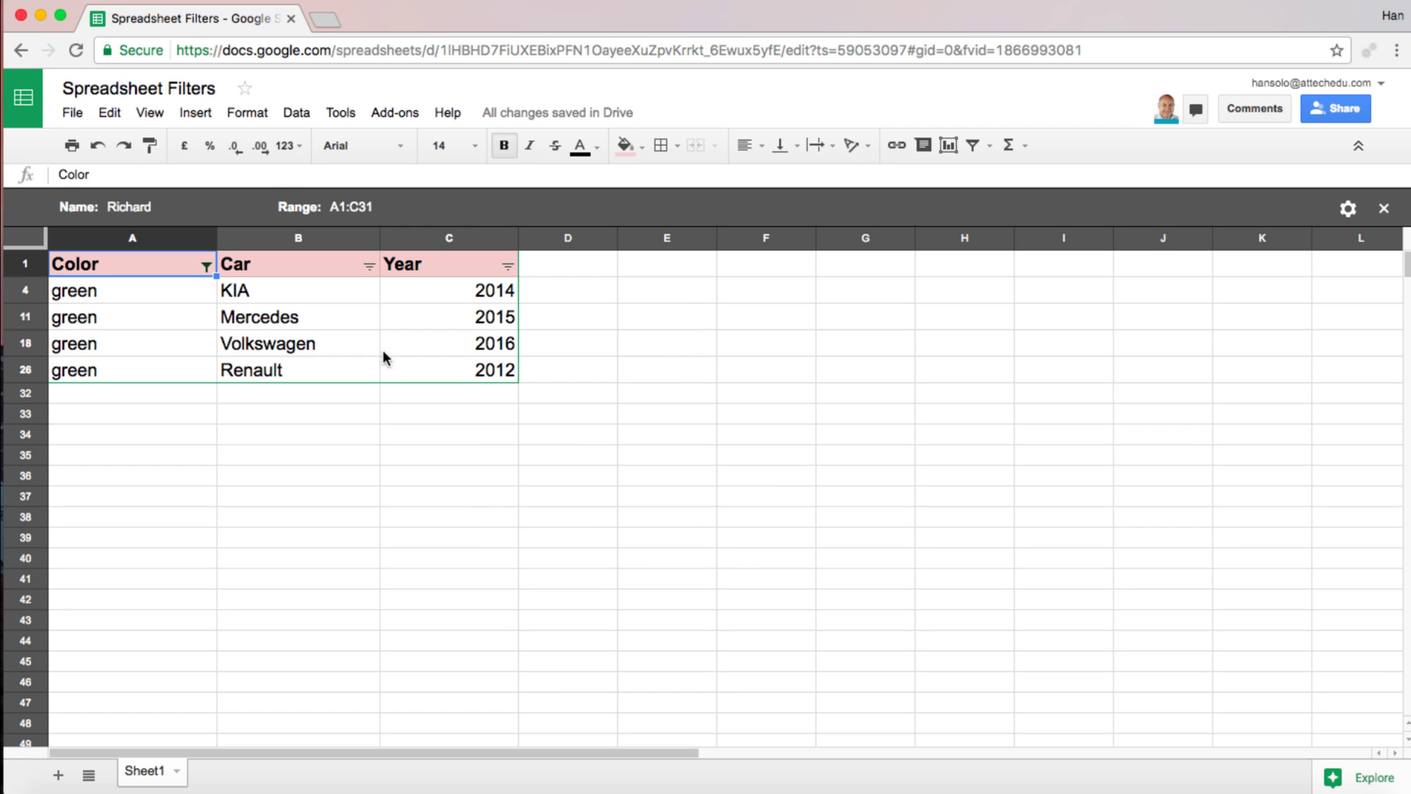
pyautogui.click(297, 113)
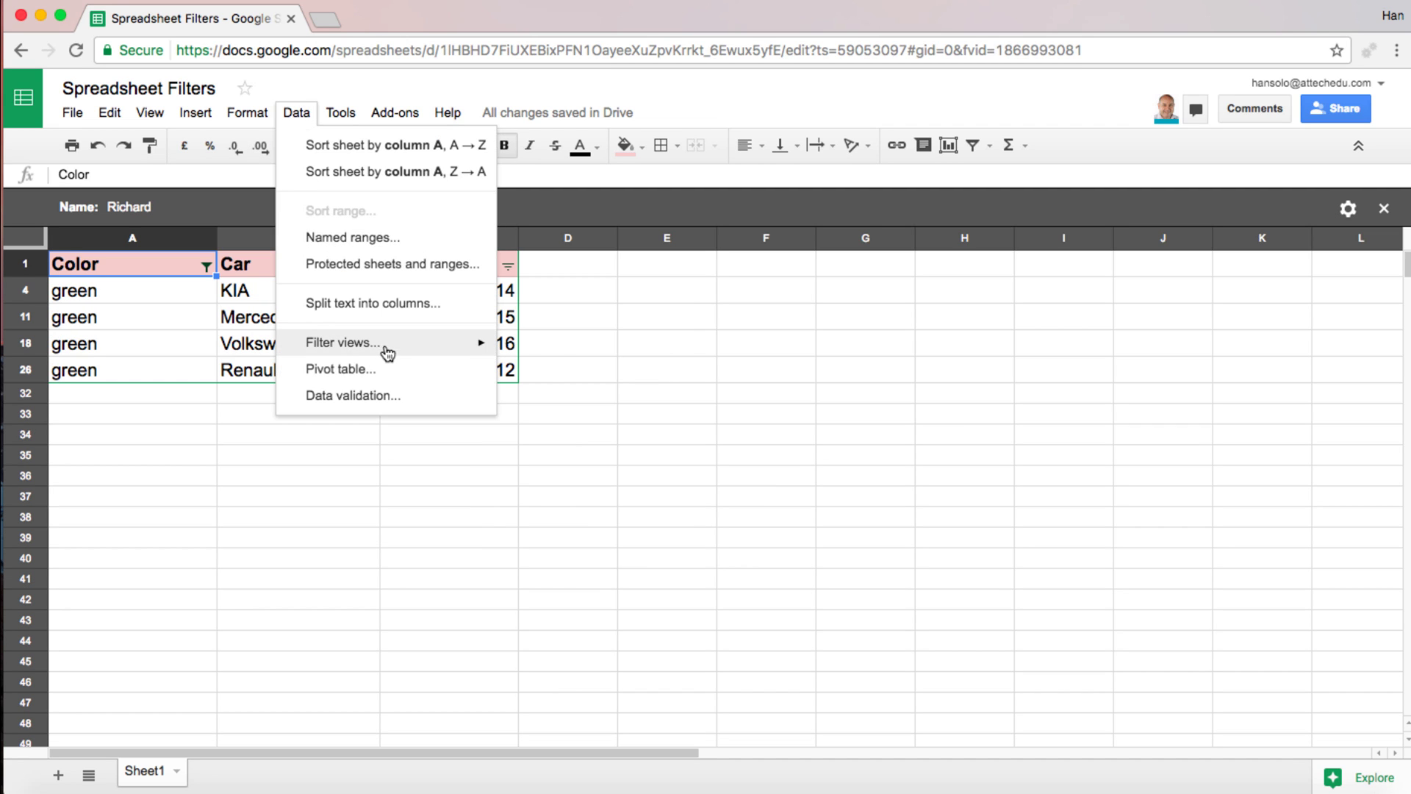
pyautogui.click(589, 470)
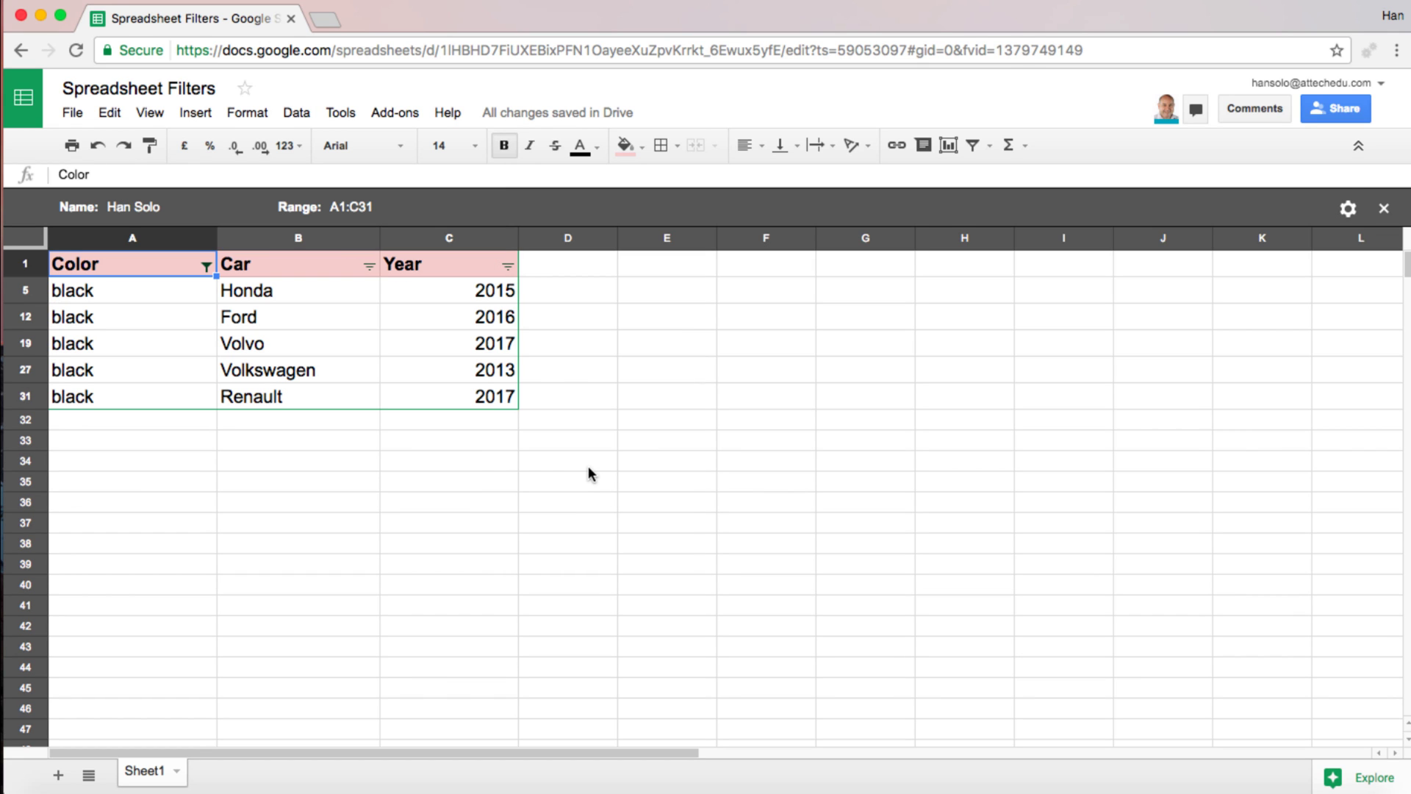
pyautogui.click(299, 112)
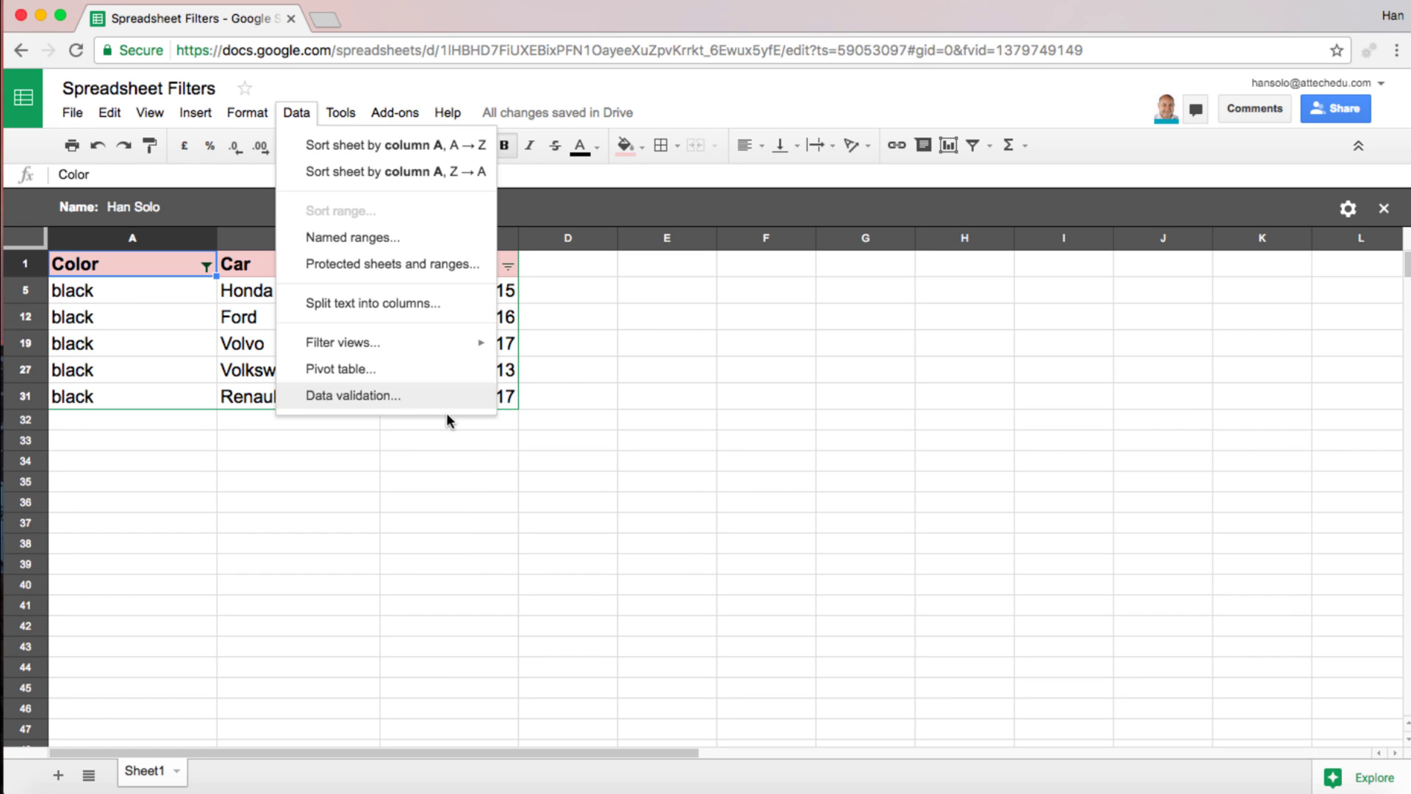
pyautogui.moveTo(431, 346)
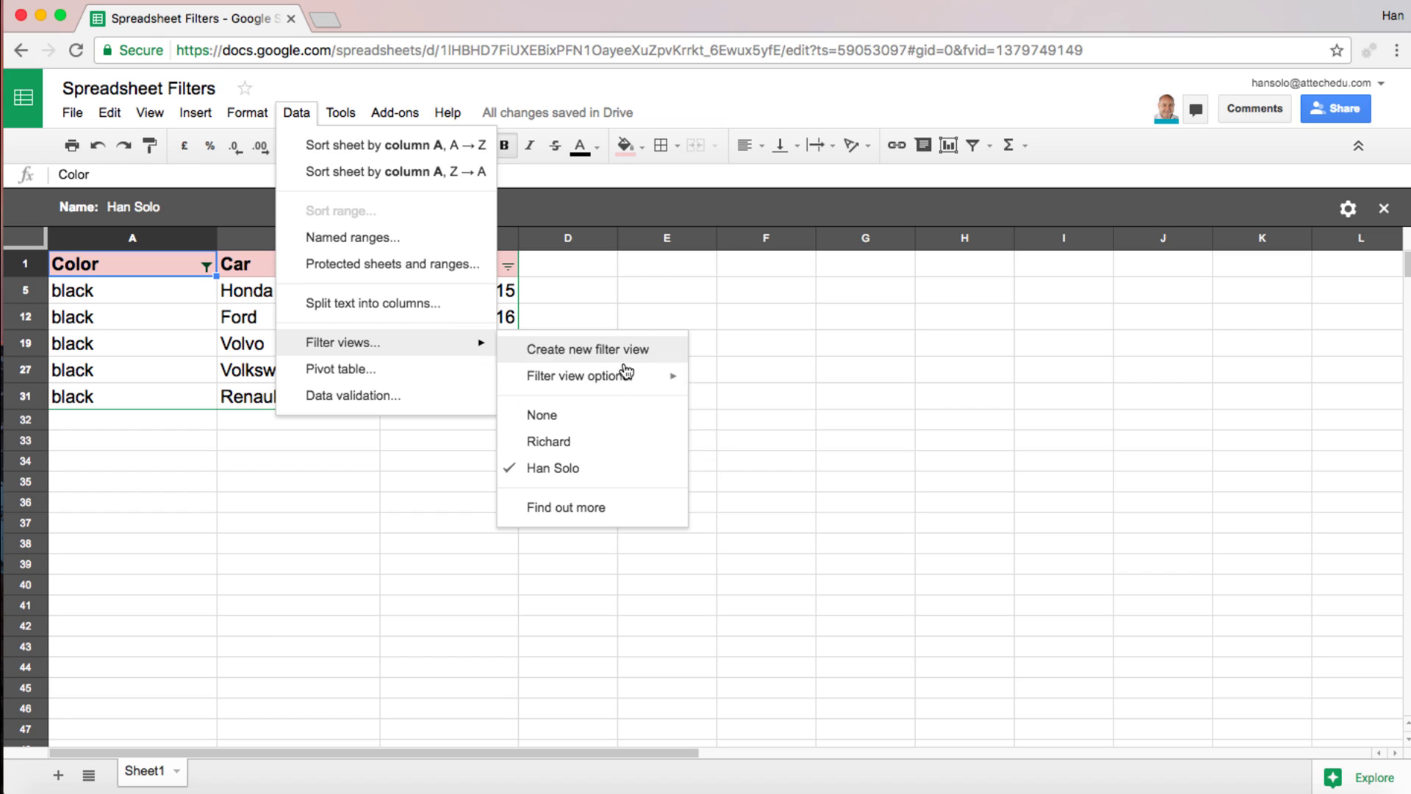
pyautogui.moveTo(550, 378)
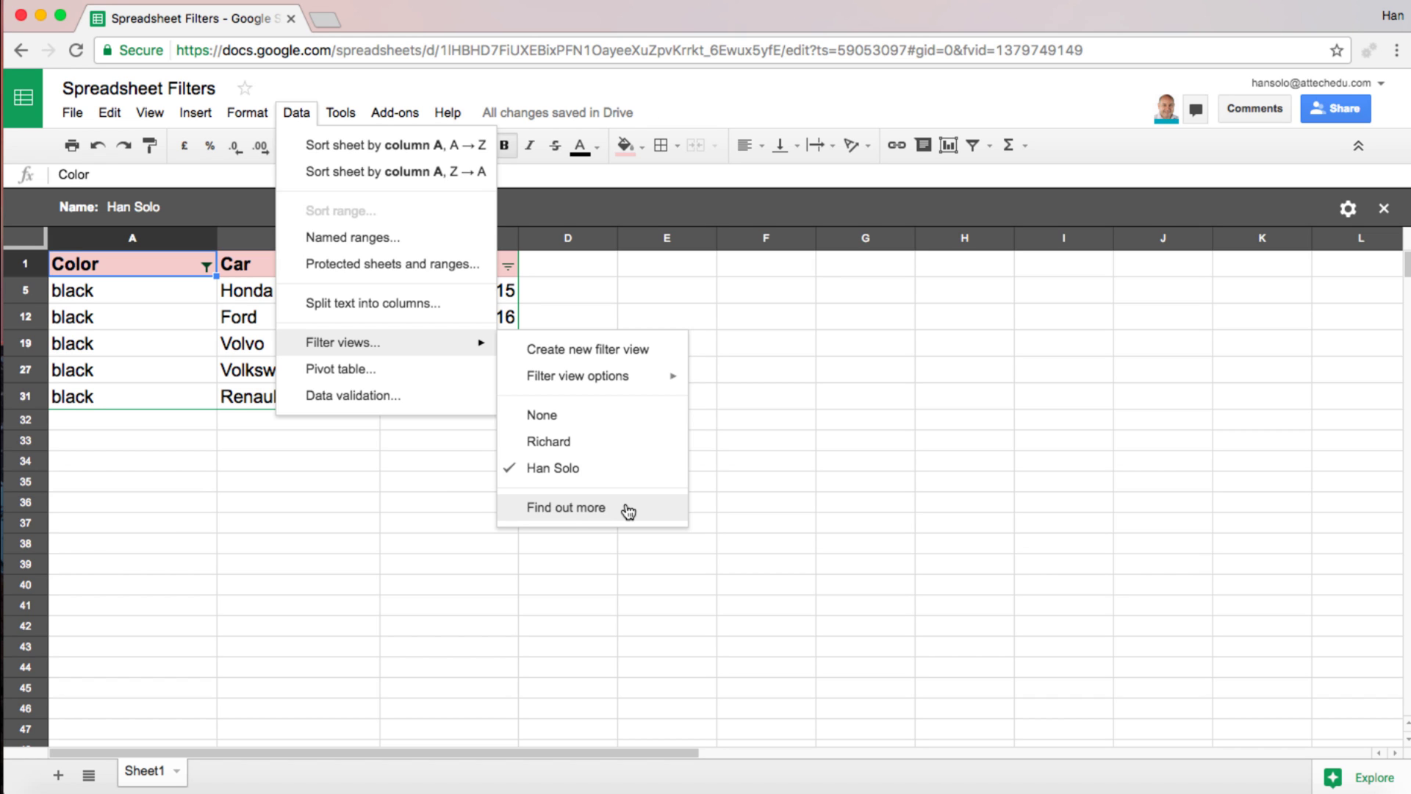
# Step: On the second collaborator's desktop, check the view's A1:C31 range and settings, then close the green view
pyautogui.click(756, 102)
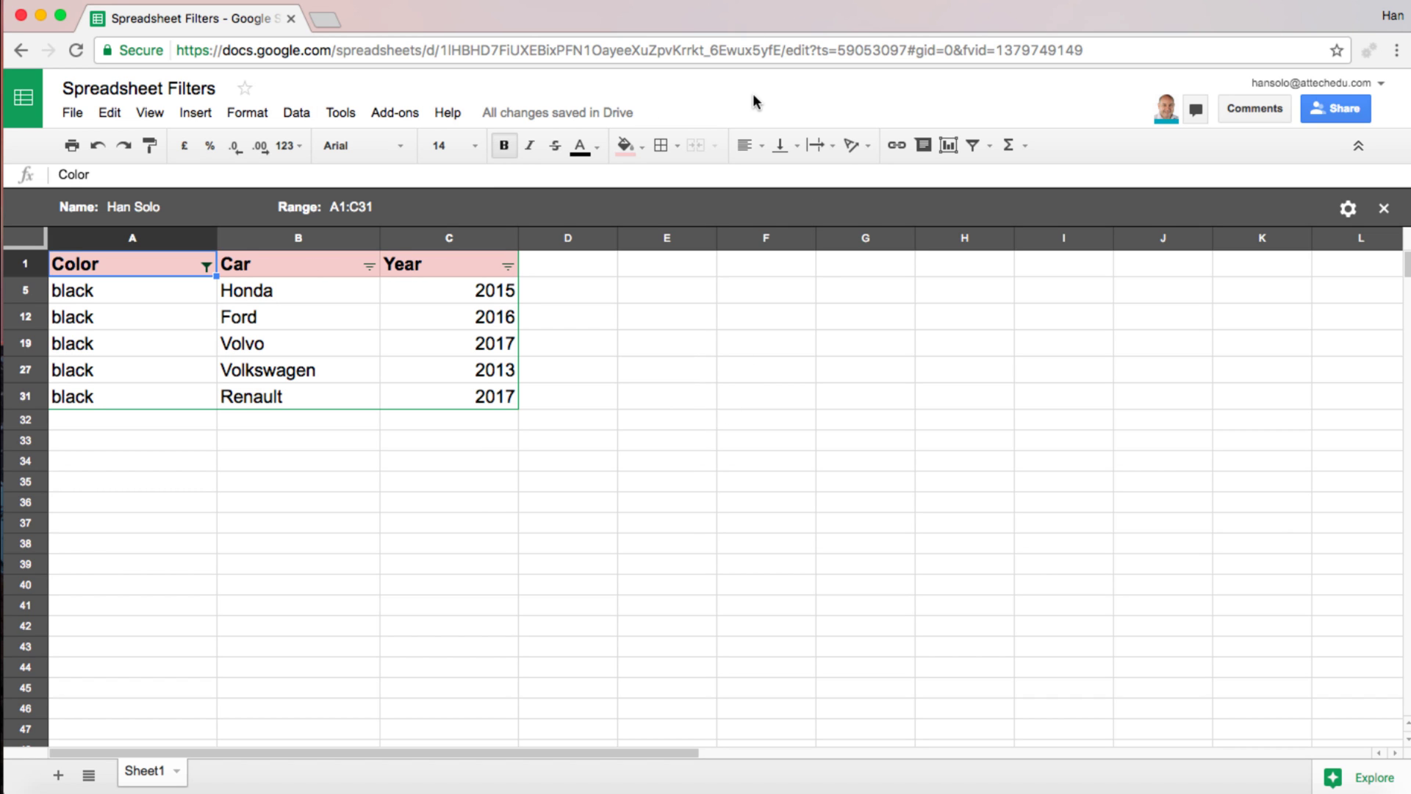
pyautogui.hotkey('ctrl', 'Right')
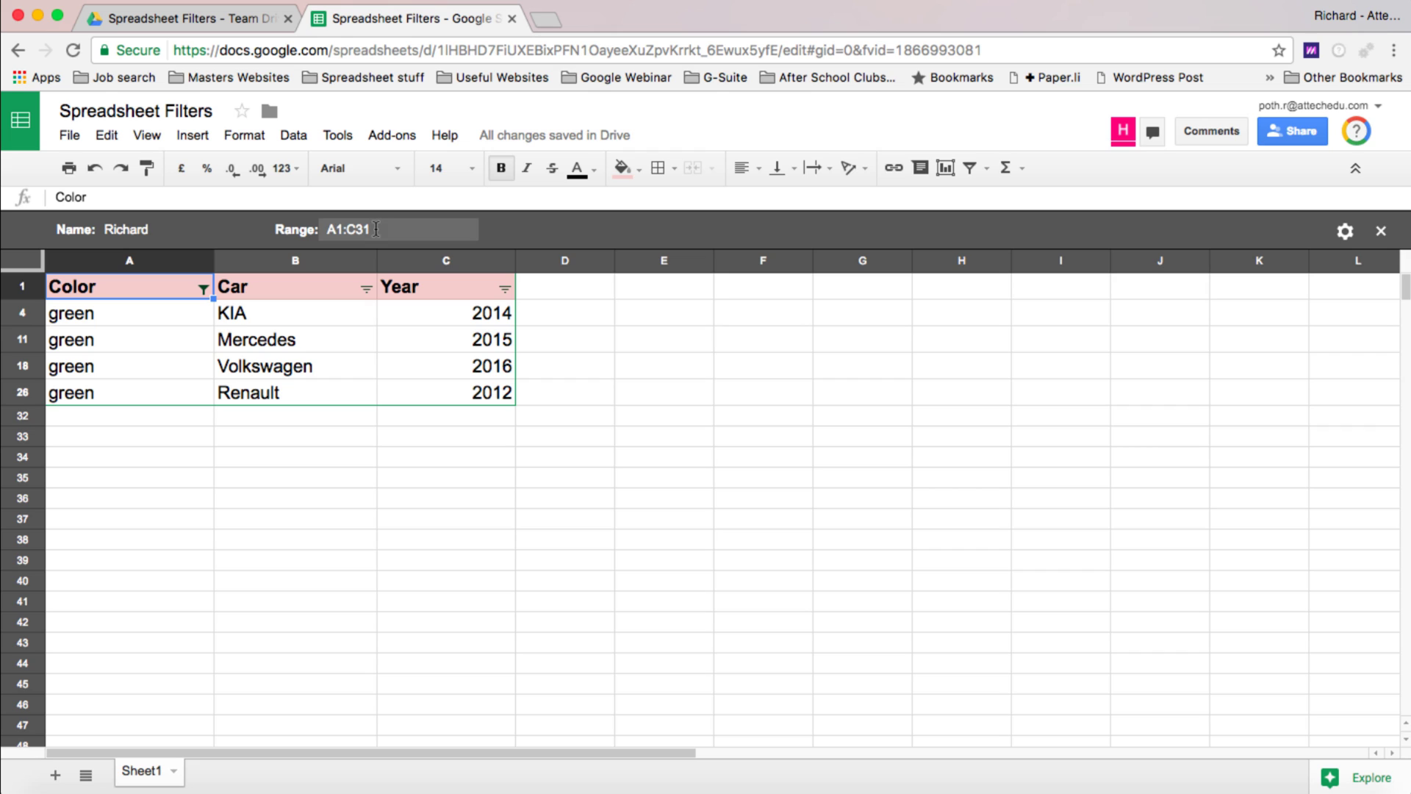
pyautogui.click(377, 228)
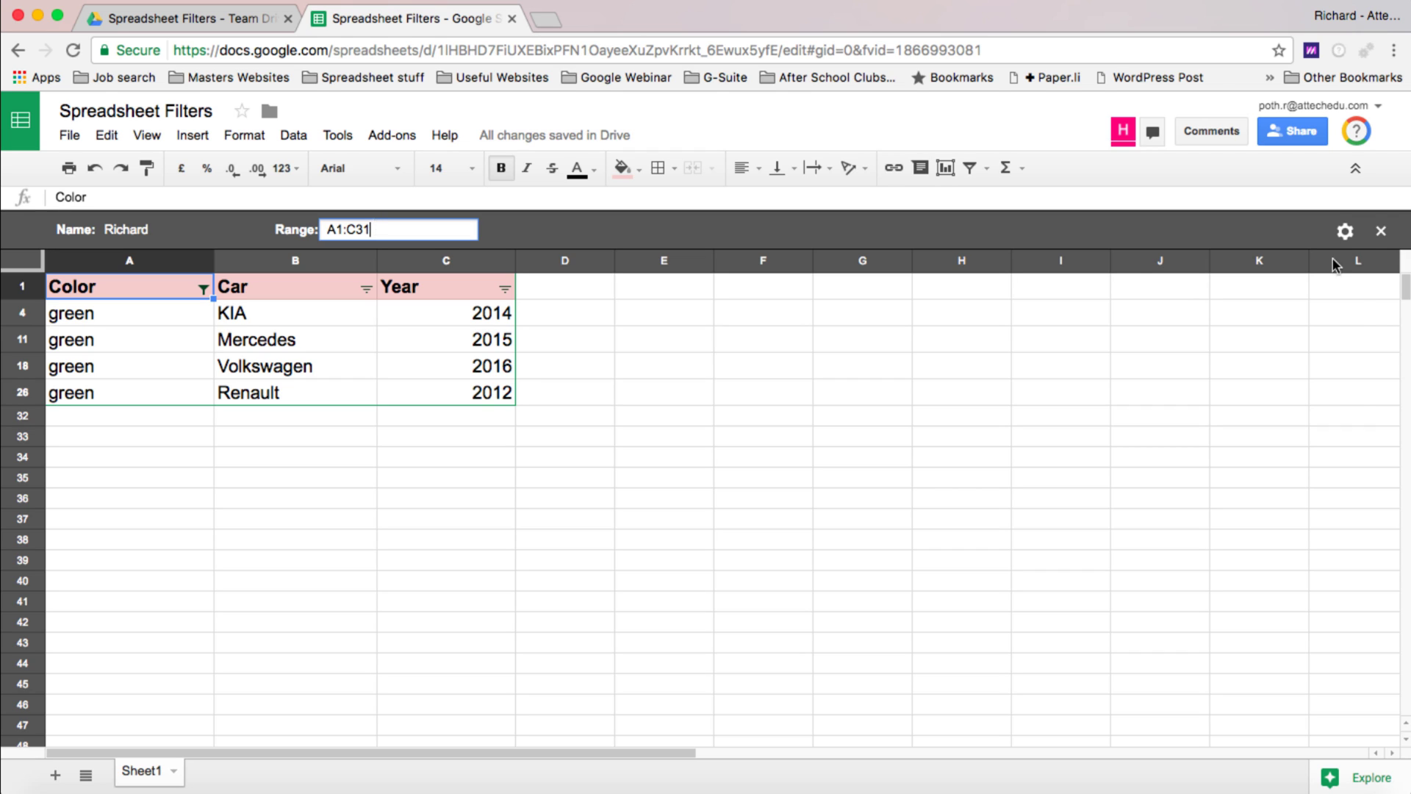
pyautogui.click(1345, 231)
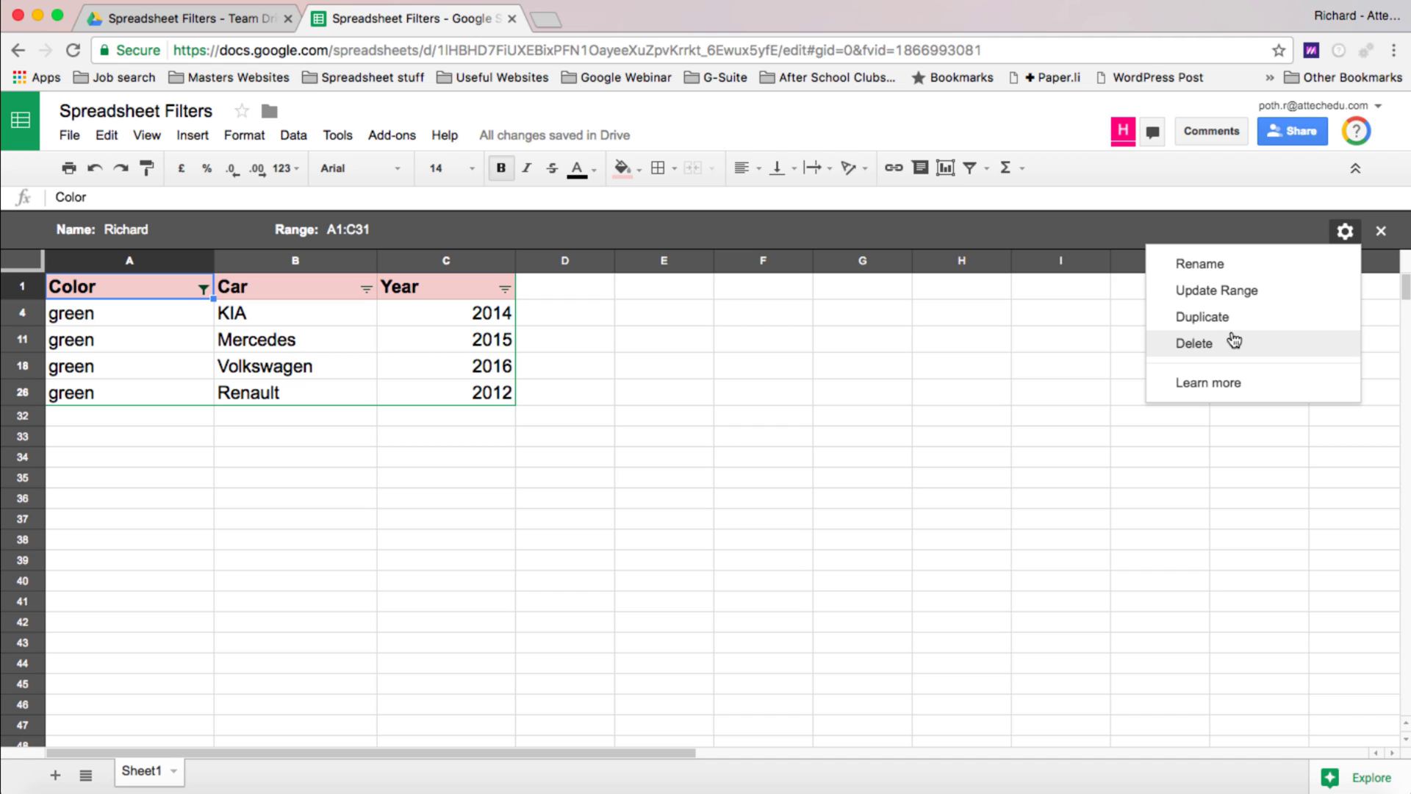
pyautogui.click(1381, 233)
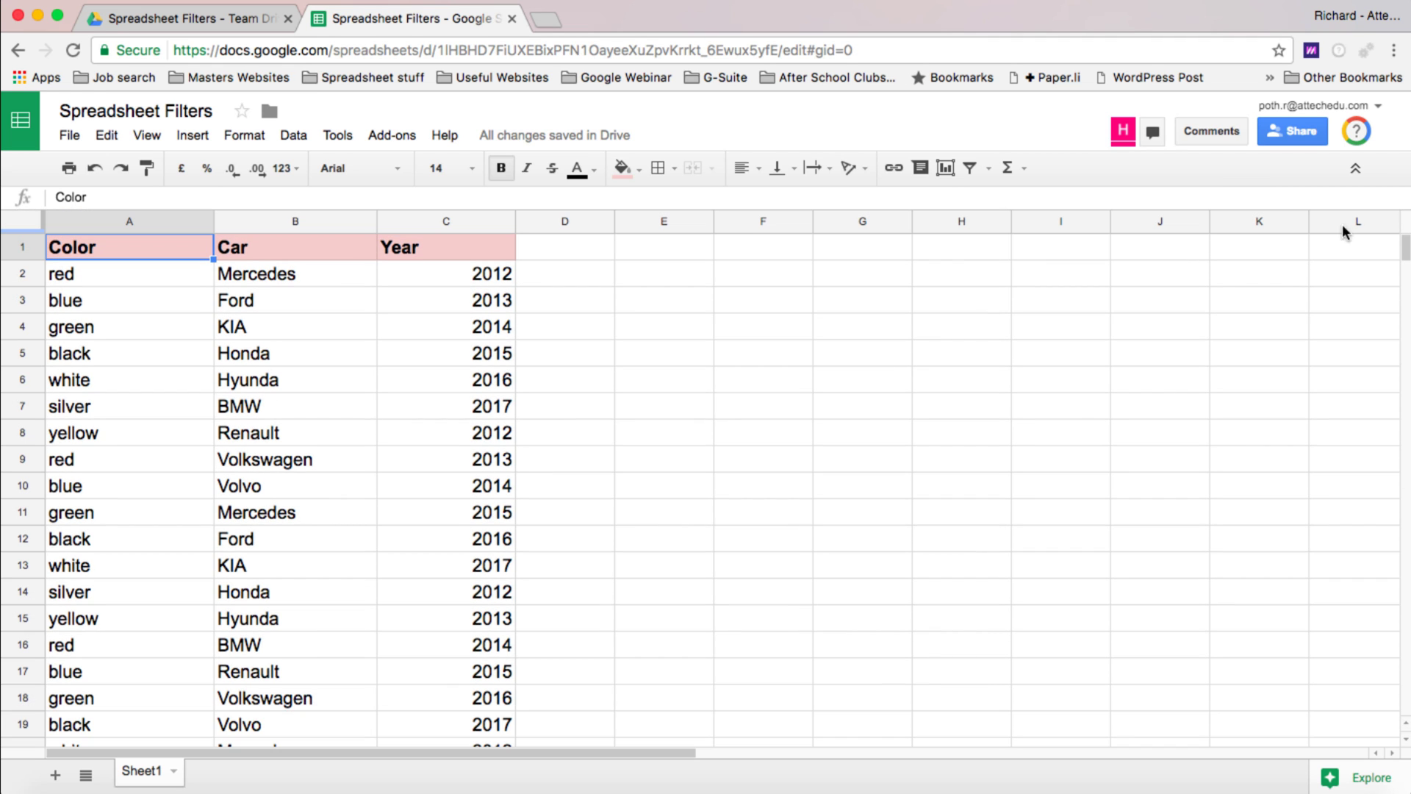
# Step: Turn on a regular shared filter from the Data menu
pyautogui.click(288, 136)
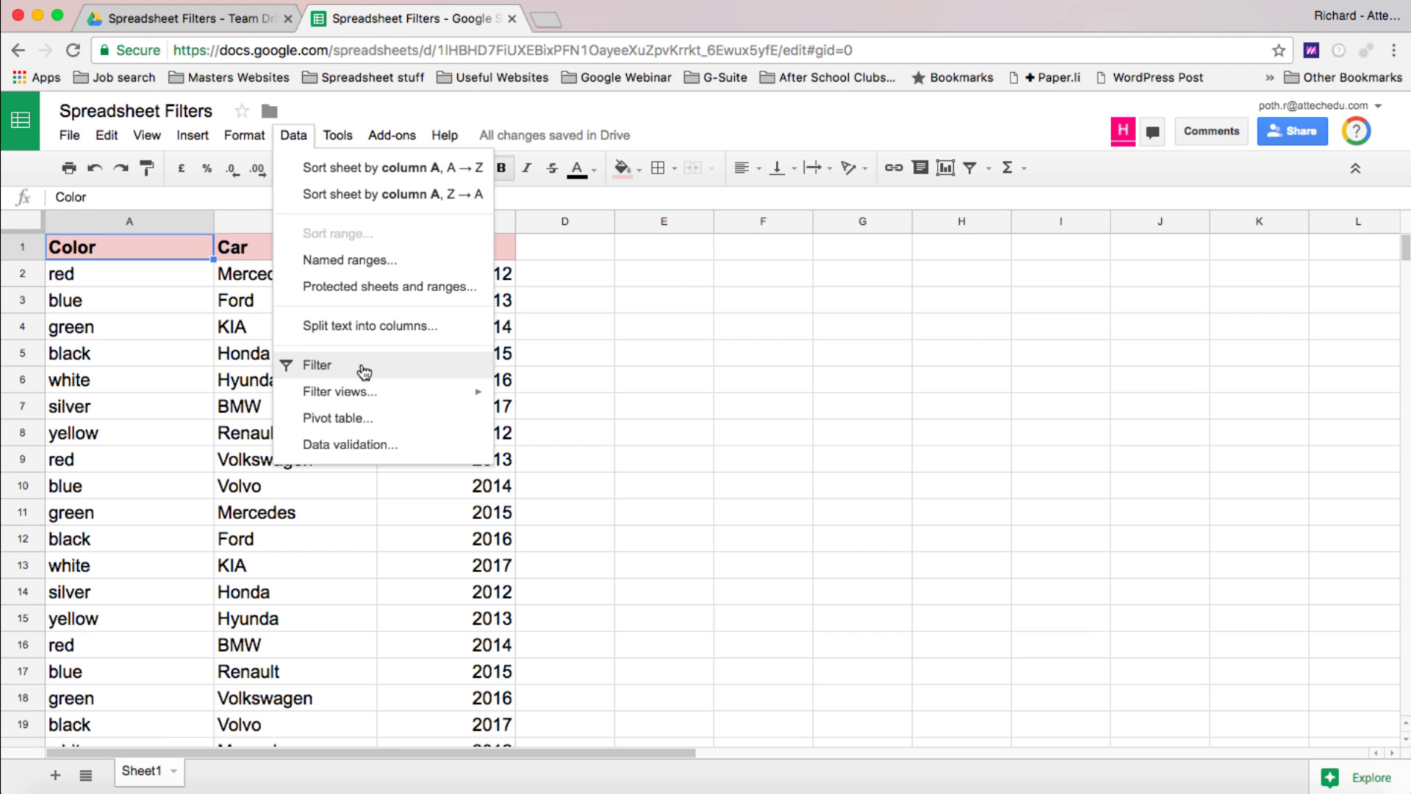
pyautogui.click(547, 117)
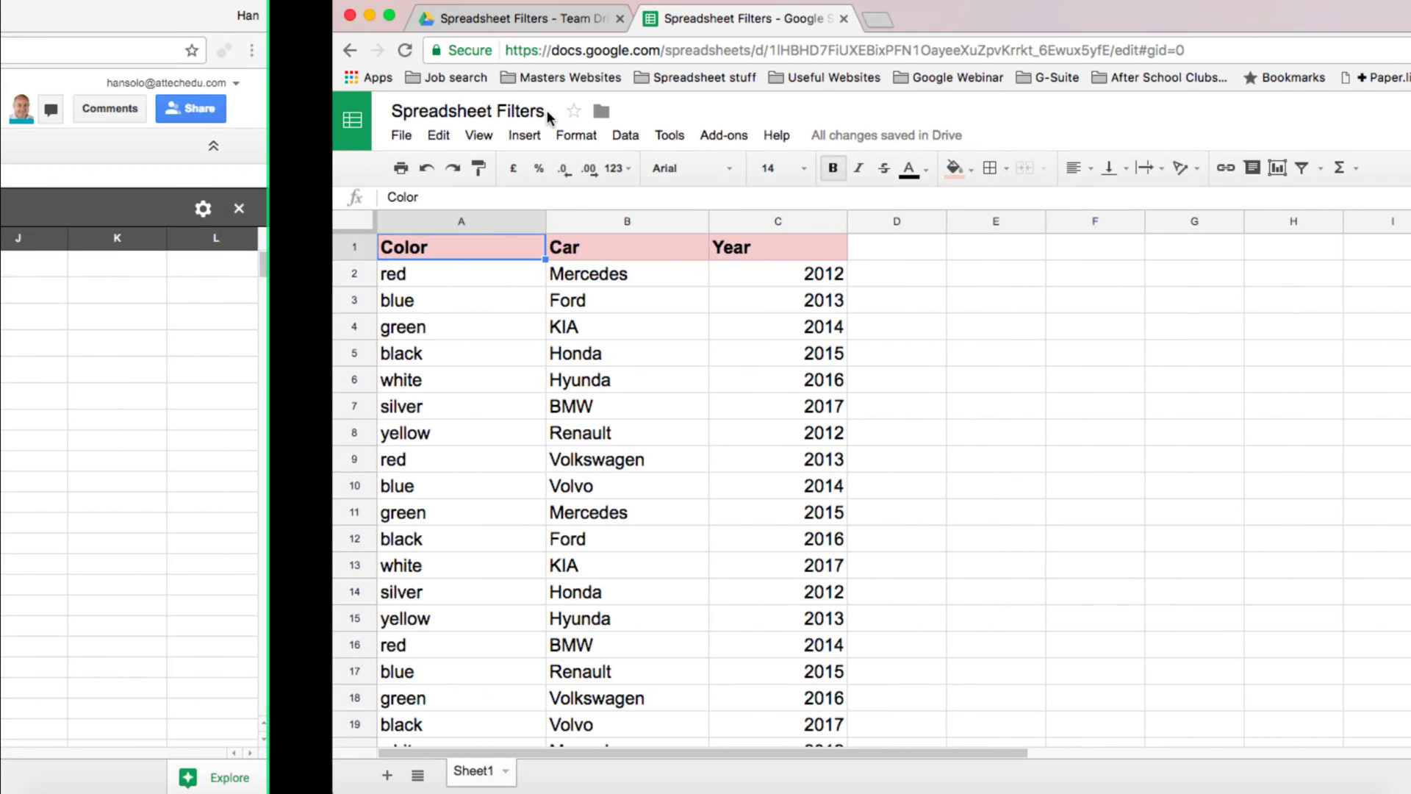